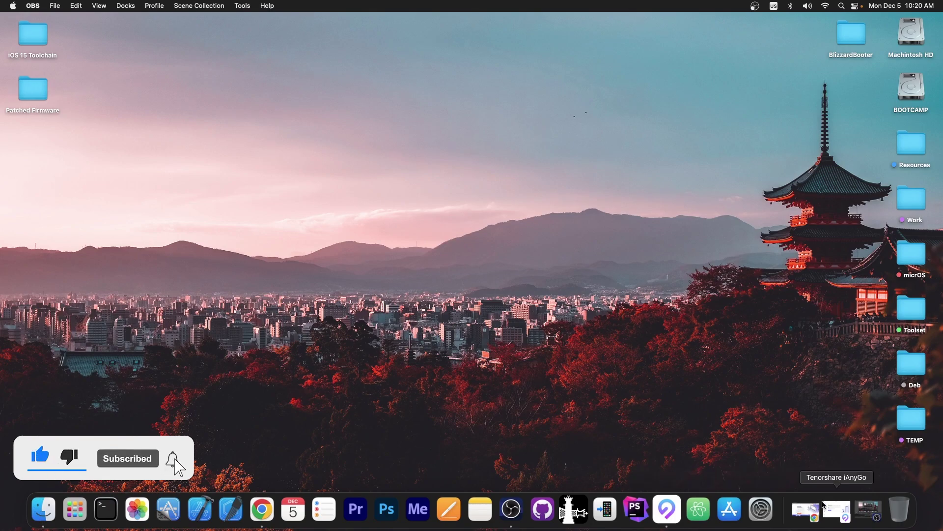
# Restore the Tenorshare iAnyGo (Mac) product page in Chrome and scroll through its features
pyautogui.click(837, 509)
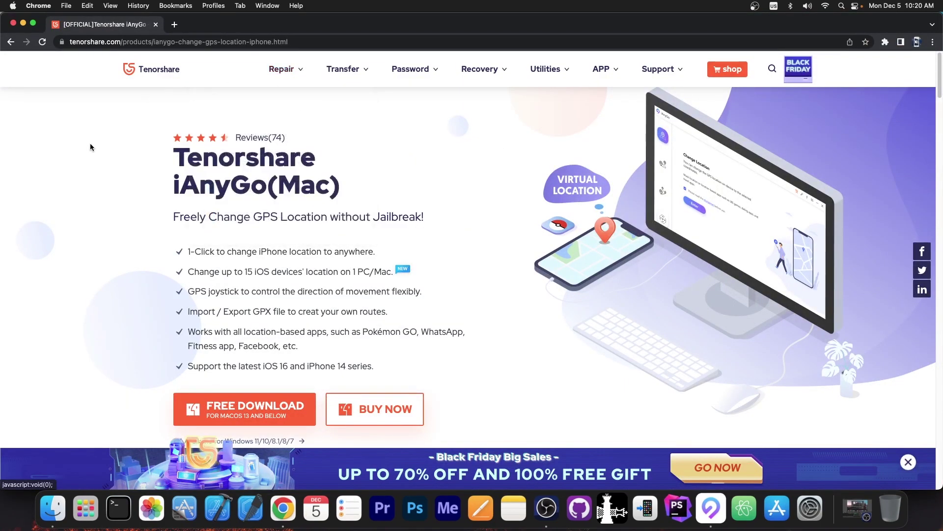
pyautogui.scroll(-2, 188, 251)
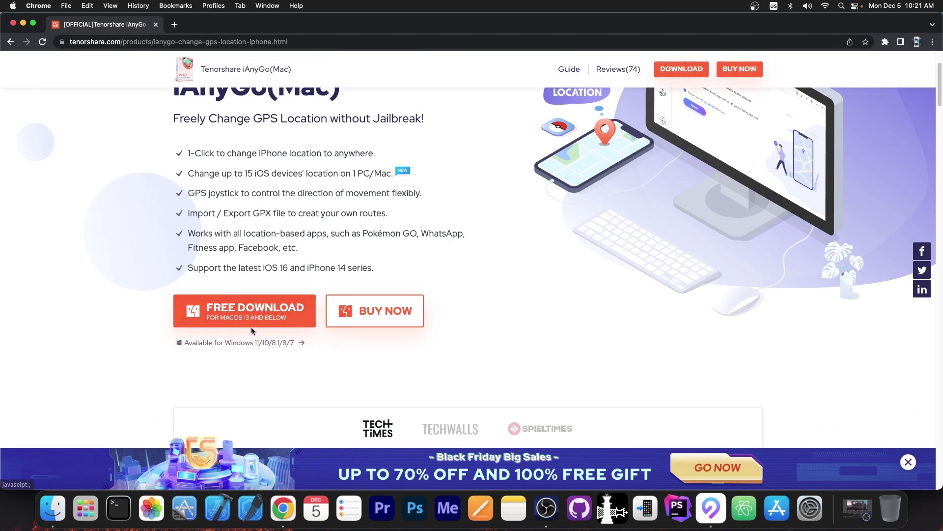
pyautogui.scroll(1, 78, 304)
pyautogui.scroll(1, 78, 309)
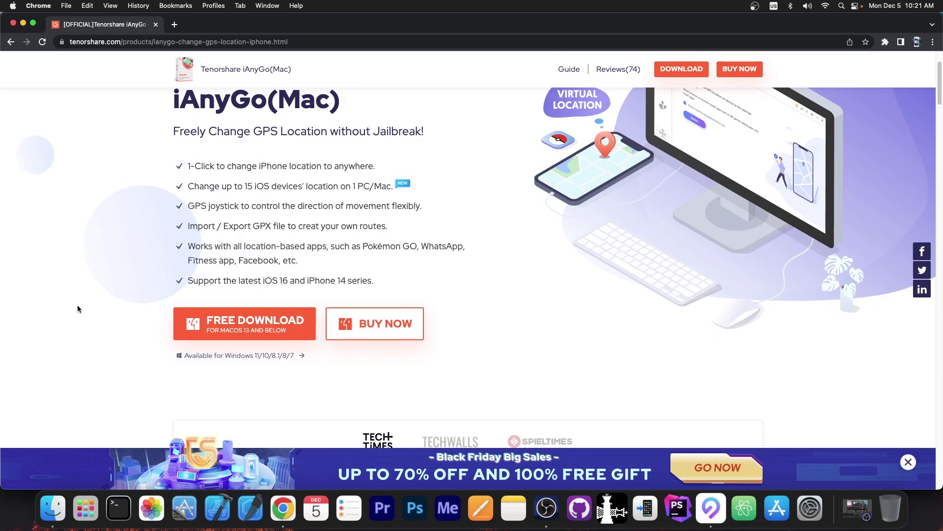
pyautogui.scroll(3, 77, 306)
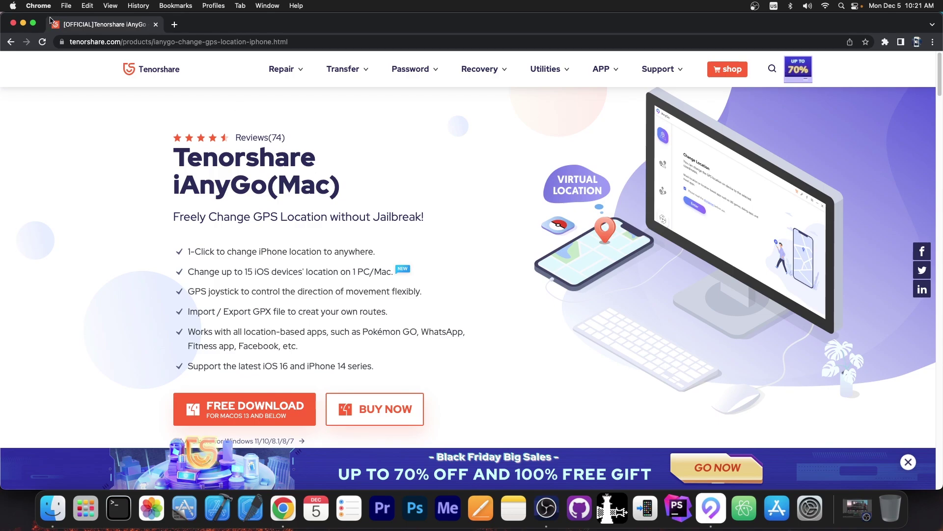
# Hide Chrome, then preview the Single-Spot, Multi-Spot and Joystick modes before returning to Change Location
pyautogui.click(23, 23)
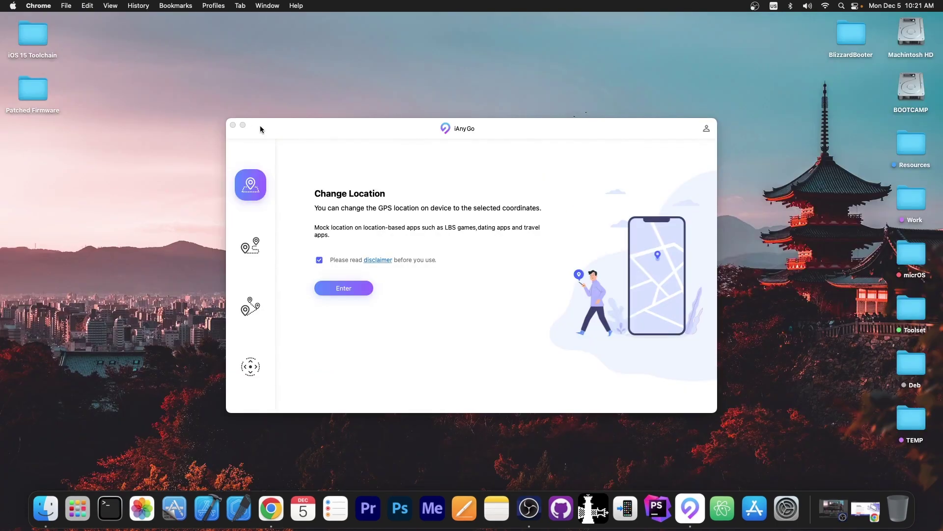
pyautogui.click(353, 133)
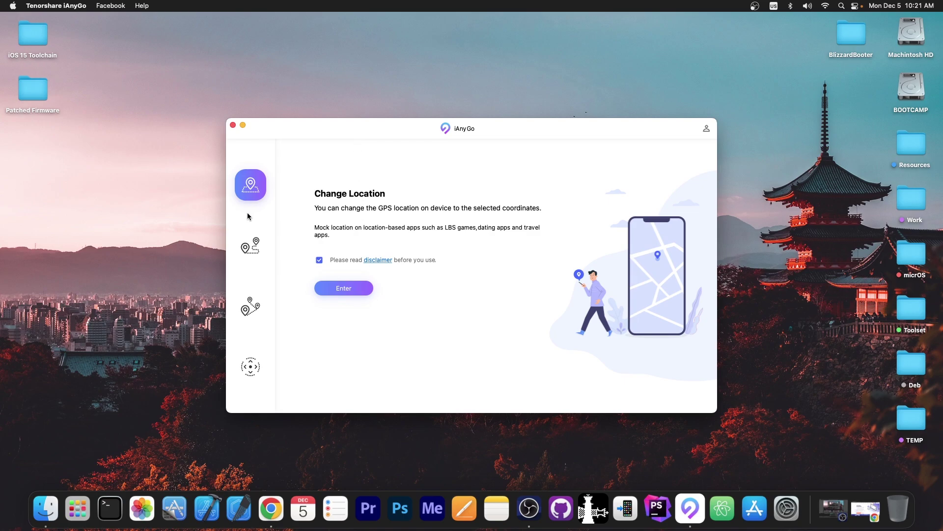
pyautogui.click(266, 243)
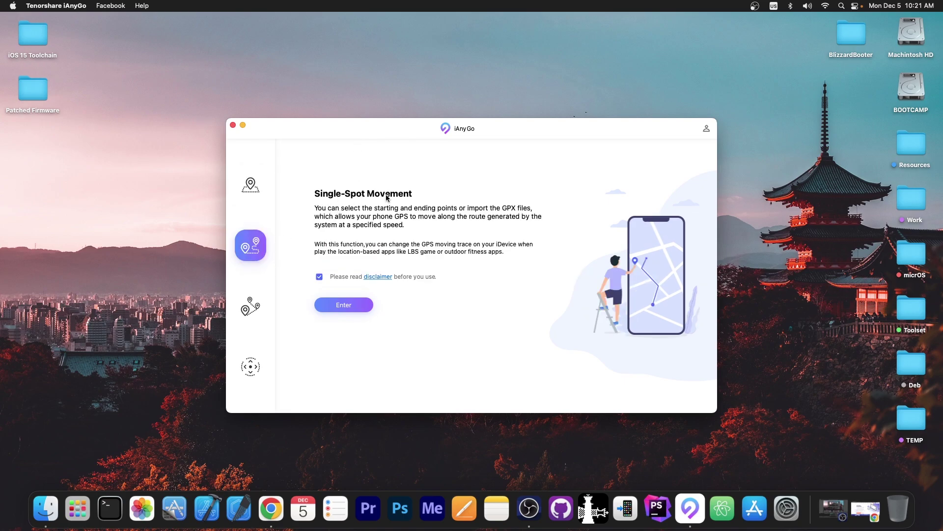
pyautogui.click(268, 307)
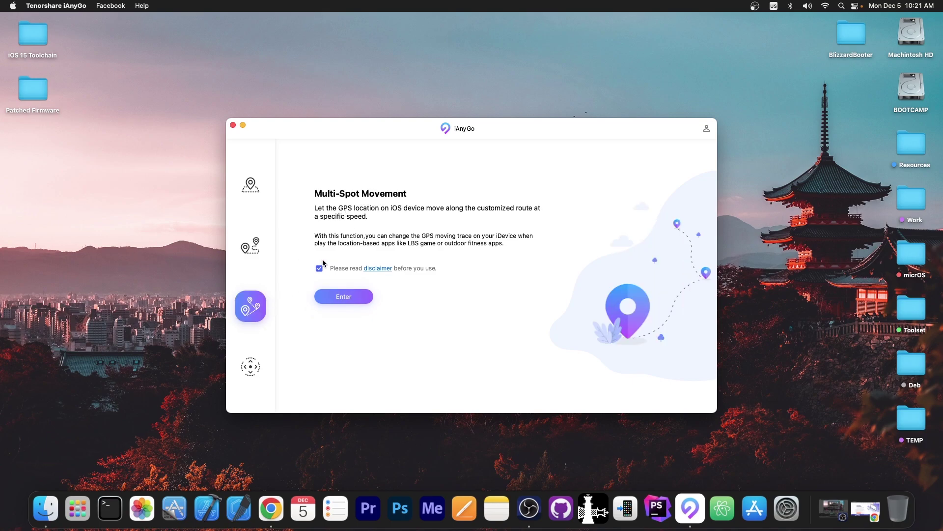
pyautogui.click(250, 364)
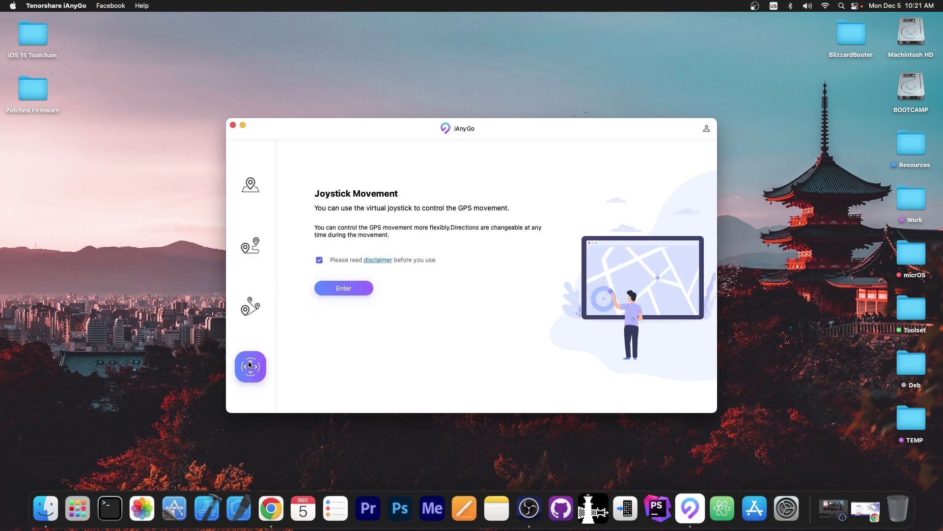
pyautogui.click(245, 191)
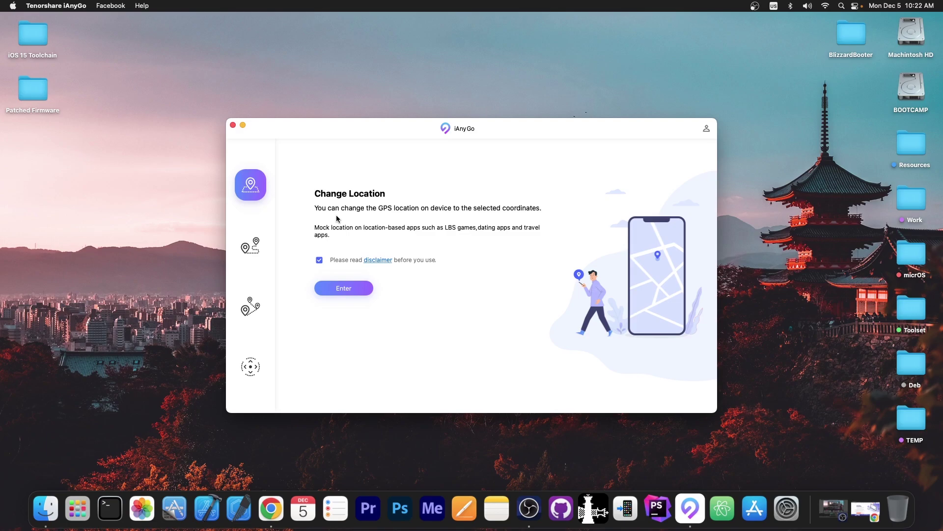
# Connect the iPod touch in Change Location and pan the map over to Spain
pyautogui.click(333, 289)
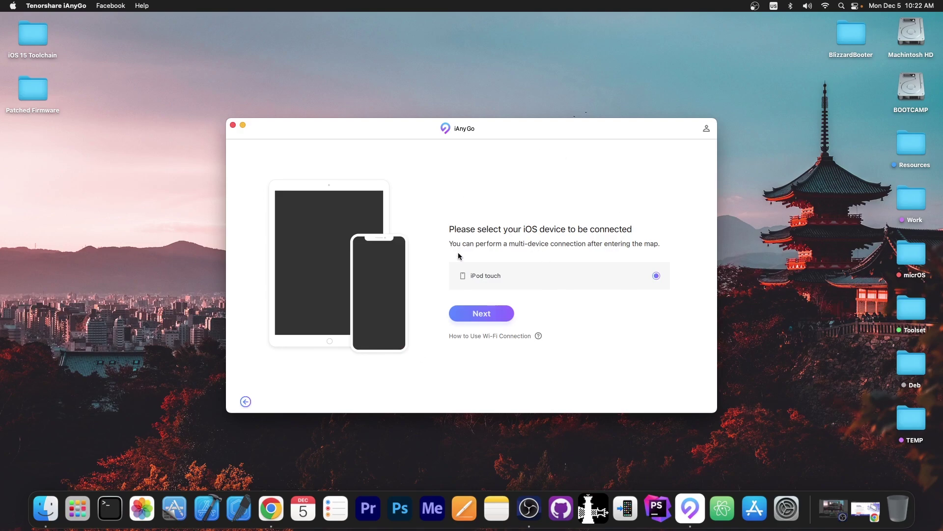
pyautogui.click(482, 313)
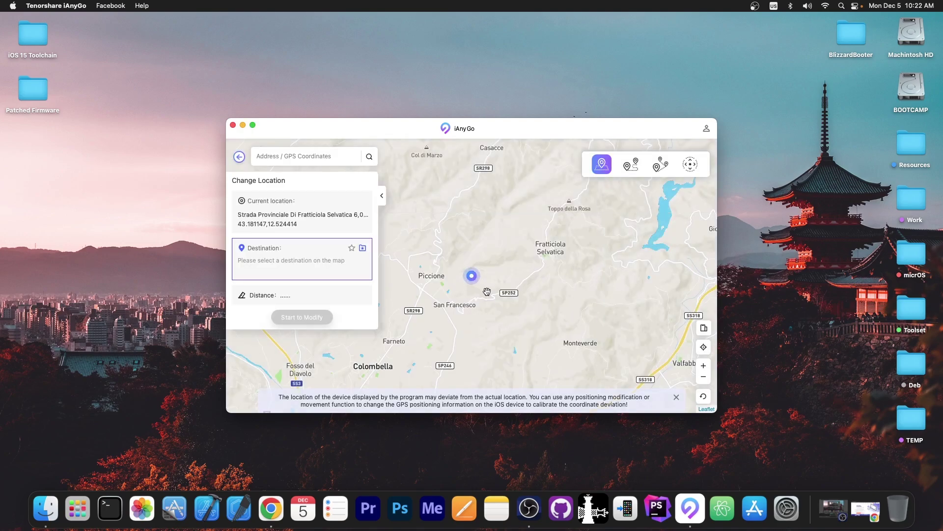
pyautogui.scroll(-1, 481, 273)
pyautogui.scroll(-2, 480, 272)
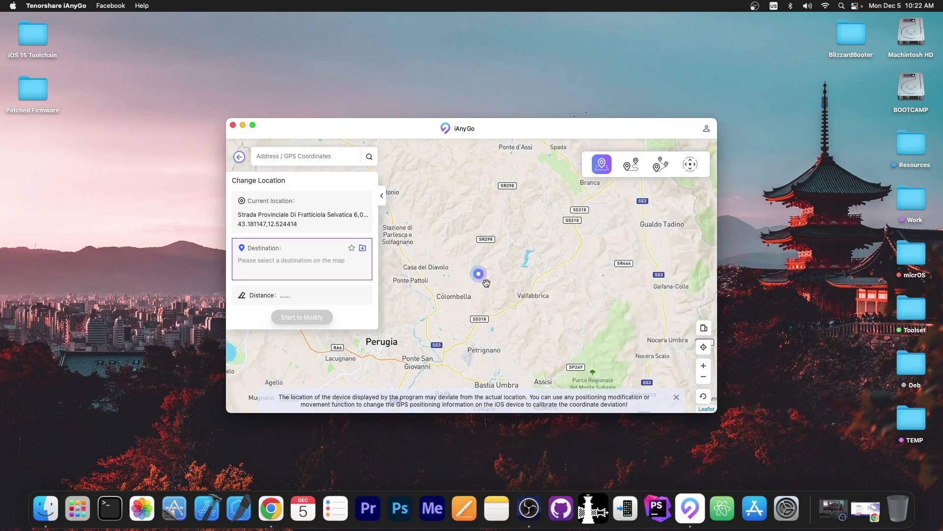
pyautogui.scroll(-6, 487, 283)
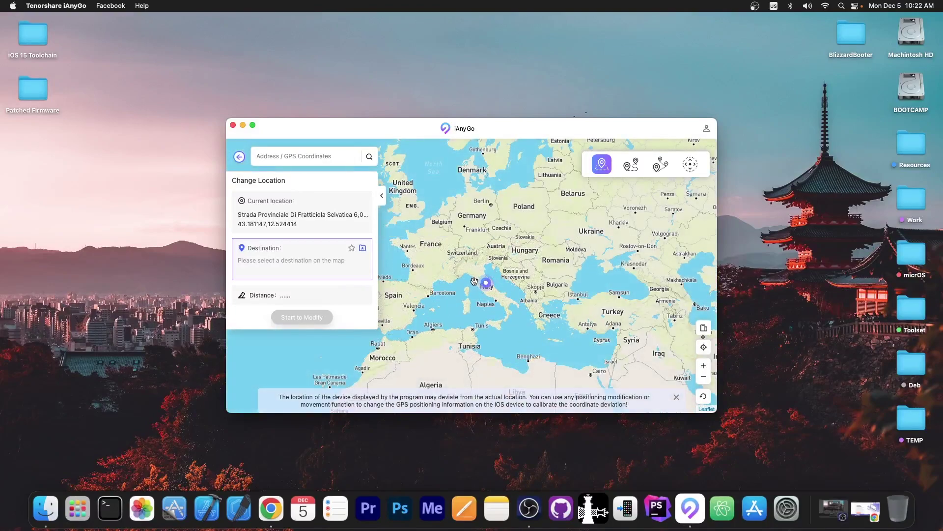
pyautogui.moveTo(487, 283); pyautogui.dragTo(698, 319)
pyautogui.scroll(3, 546, 281)
pyautogui.moveTo(545, 366); pyautogui.dragTo(664, 286)
pyautogui.scroll(3, 541, 284)
# Teleport the device to Cuéllar, Spain (41.339700,-4.356079), then close iAnyGo
pyautogui.click(560, 264)
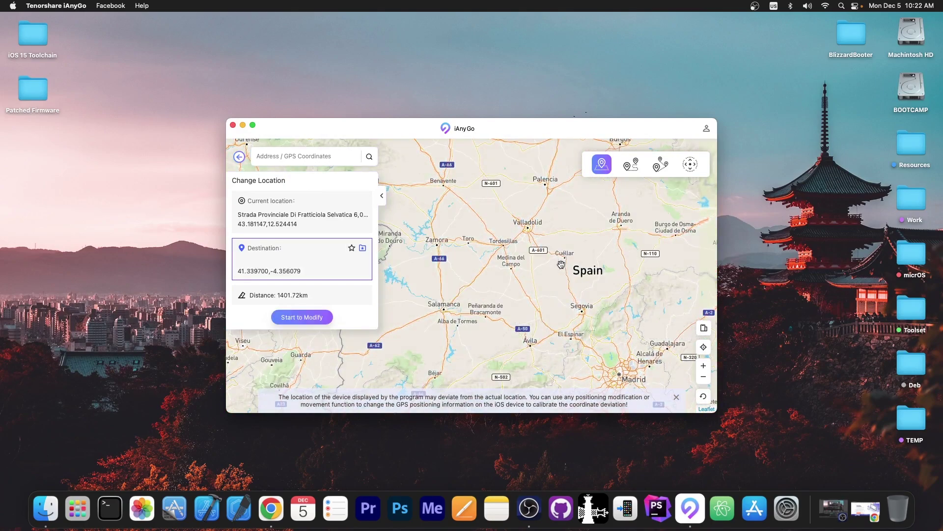
pyautogui.click(301, 317)
pyautogui.click(600, 290)
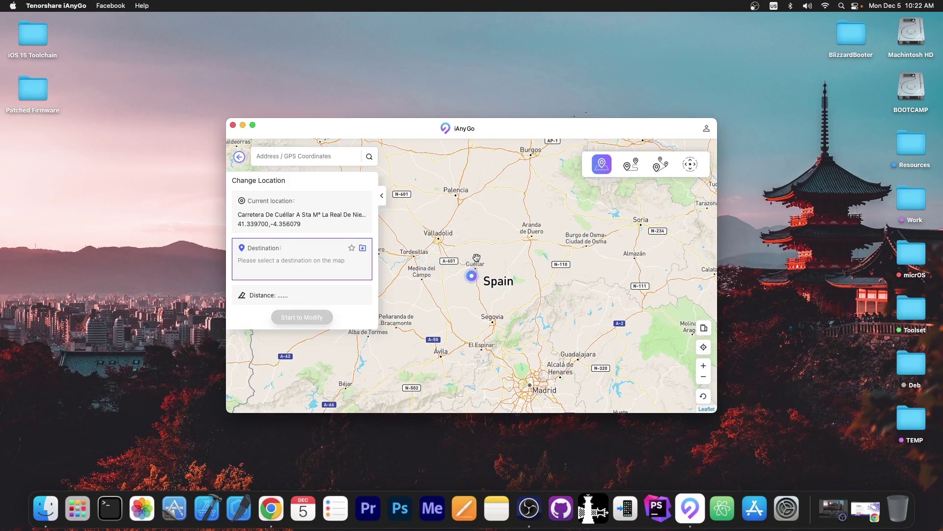
pyautogui.scroll(-3, 510, 261)
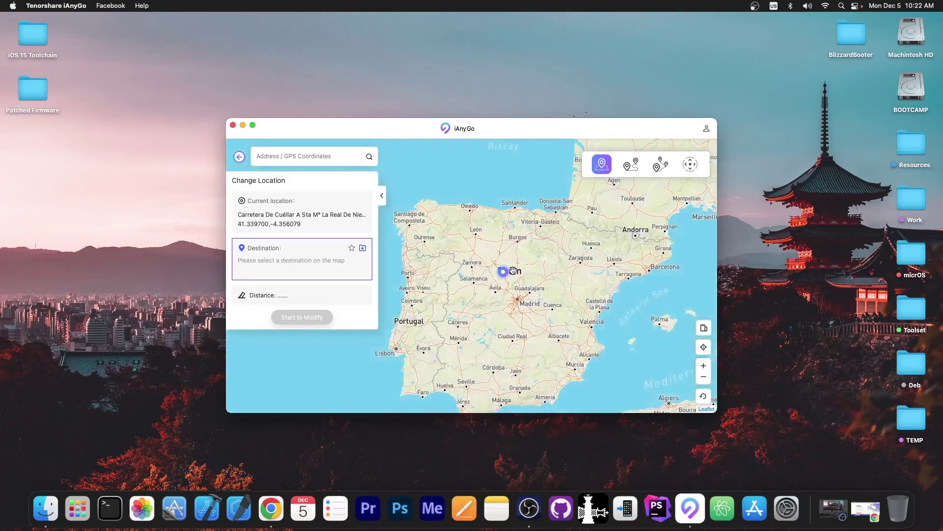
pyautogui.click(233, 125)
# Confirm quitting, relaunch iAnyGo and reconnect the iPod touch to check the Cuéllar location
pyautogui.press('Return')
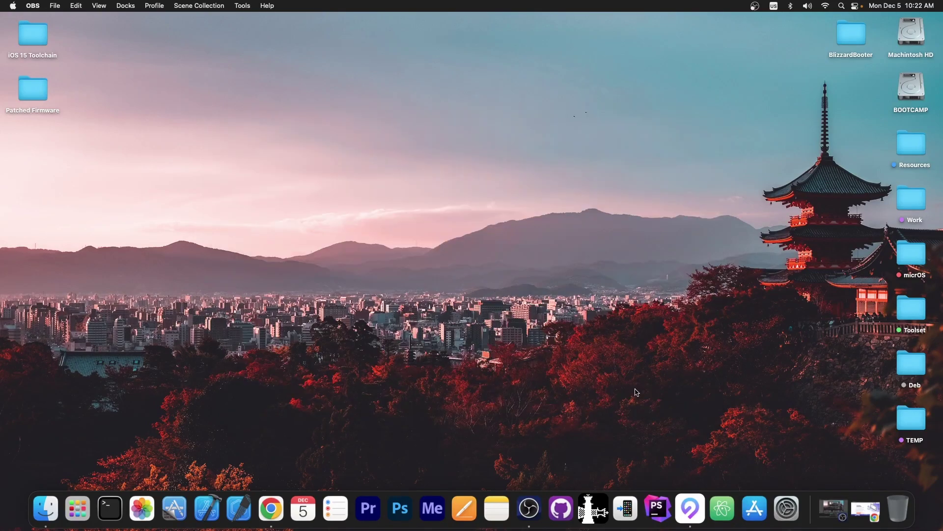
pyautogui.click(700, 520)
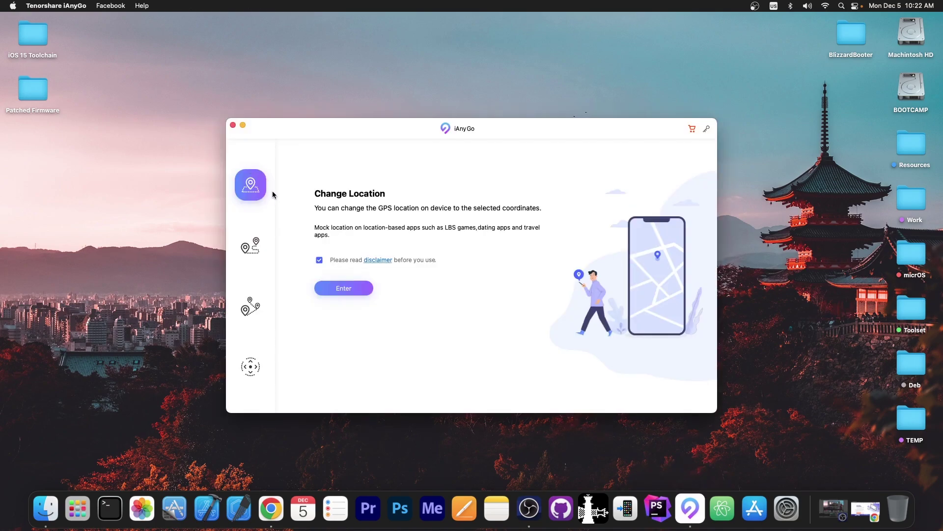
pyautogui.click(346, 288)
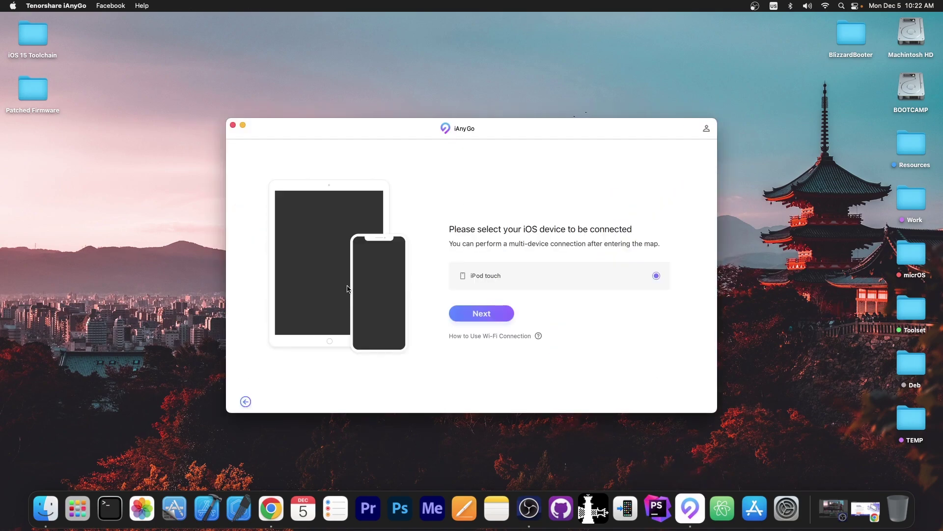
pyautogui.click(499, 323)
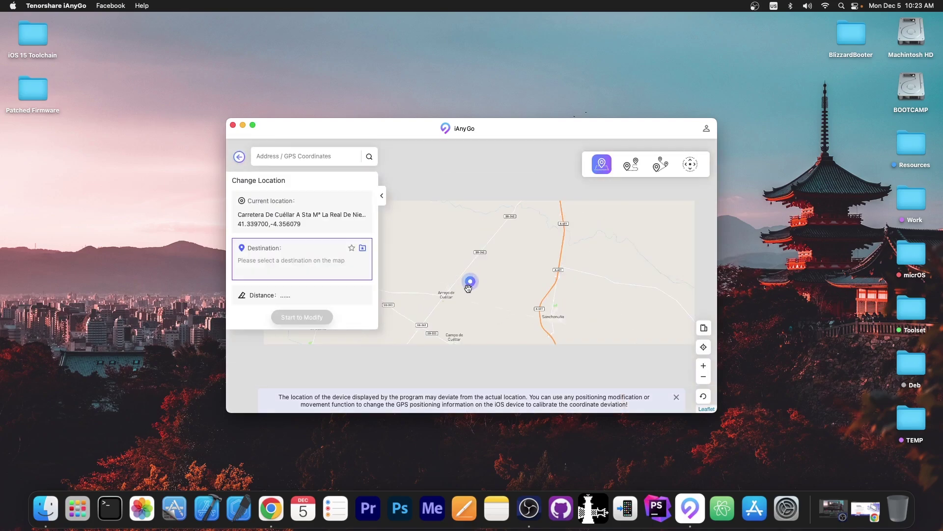
pyautogui.scroll(-5, 469, 289)
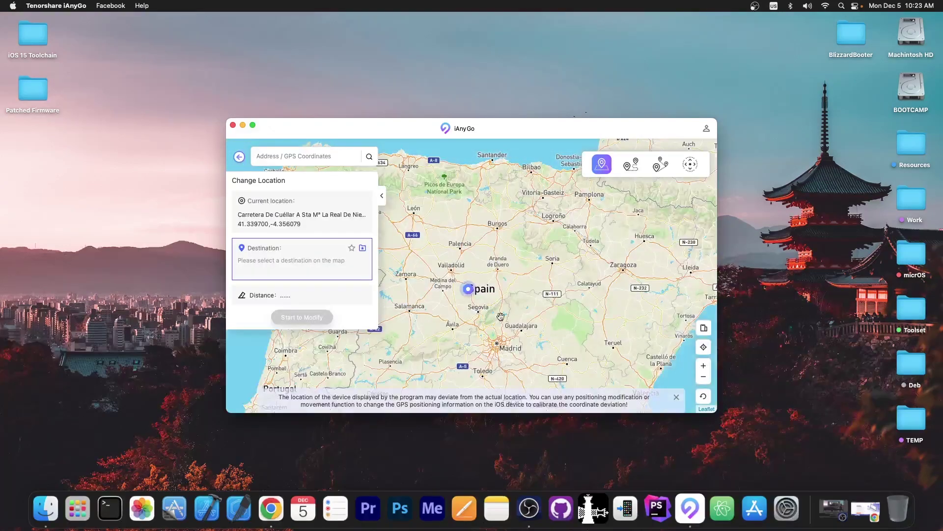
pyautogui.scroll(-3, 500, 316)
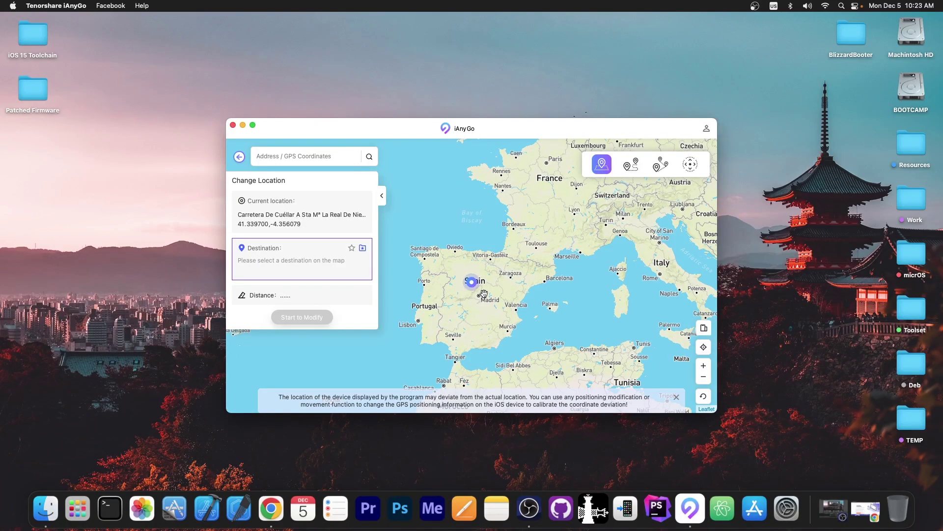
# Switch to Single-Spot Movement, connect the iPod touch and dismiss the location deviation notice
pyautogui.click(240, 157)
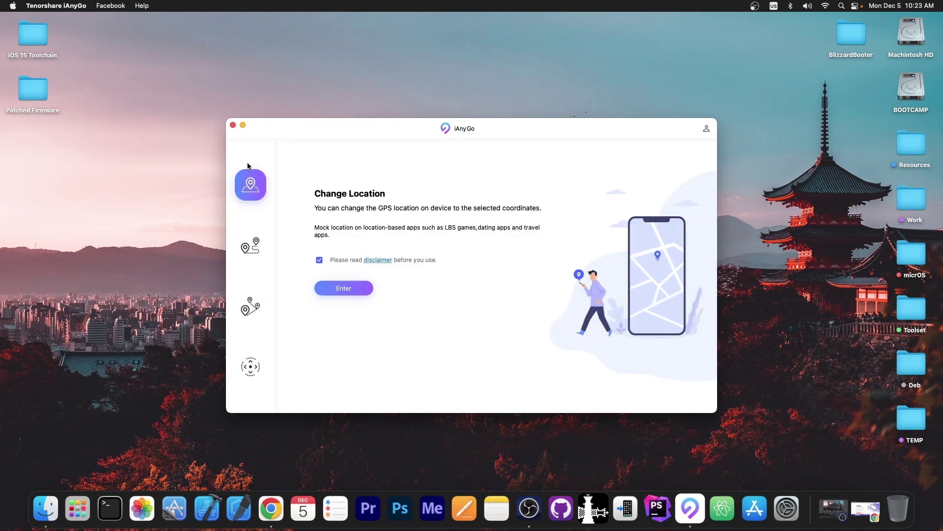
pyautogui.click(257, 245)
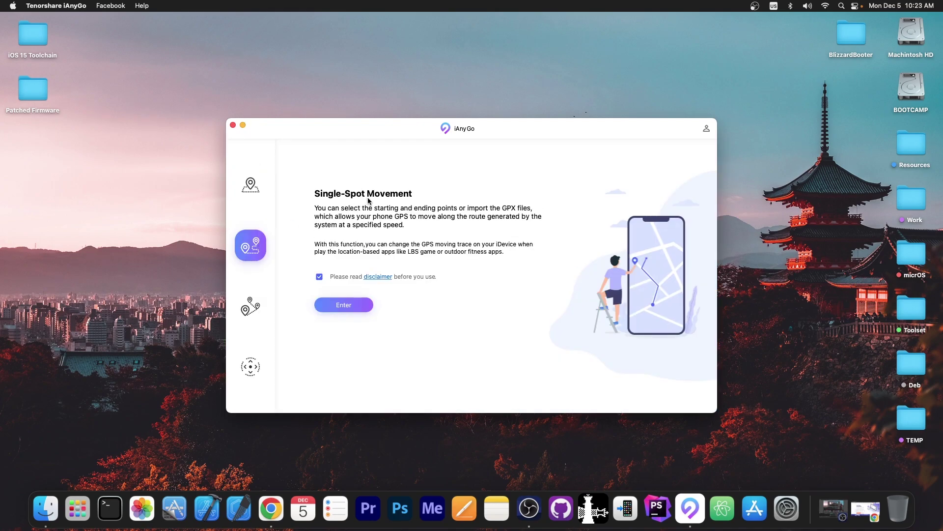
pyautogui.click(345, 306)
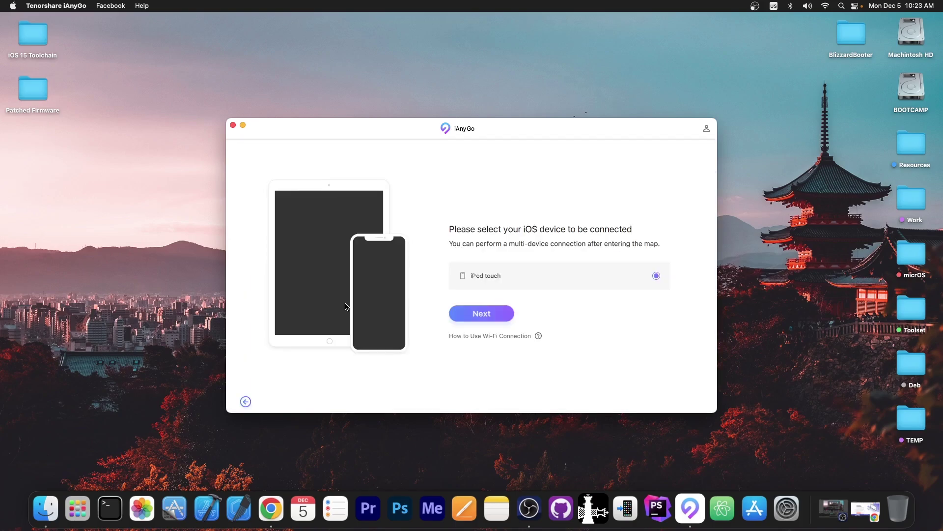
pyautogui.click(486, 321)
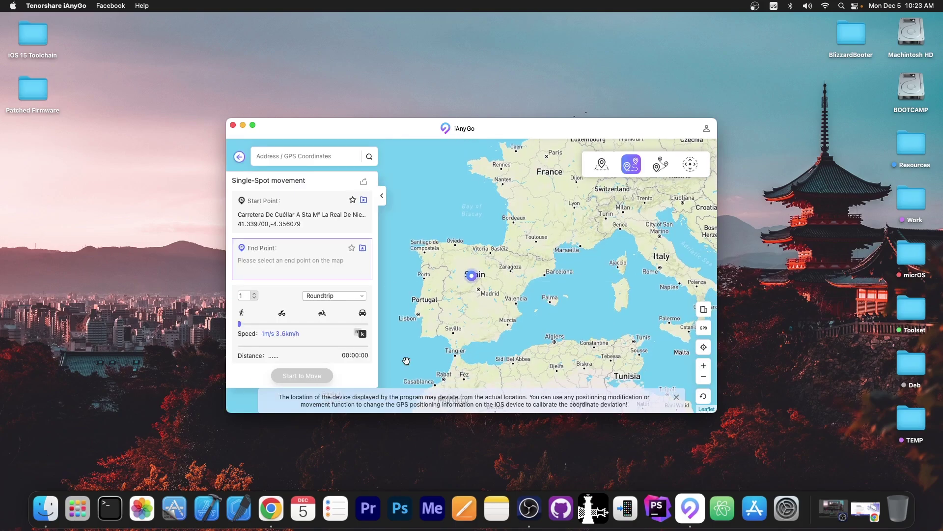
pyautogui.click(677, 398)
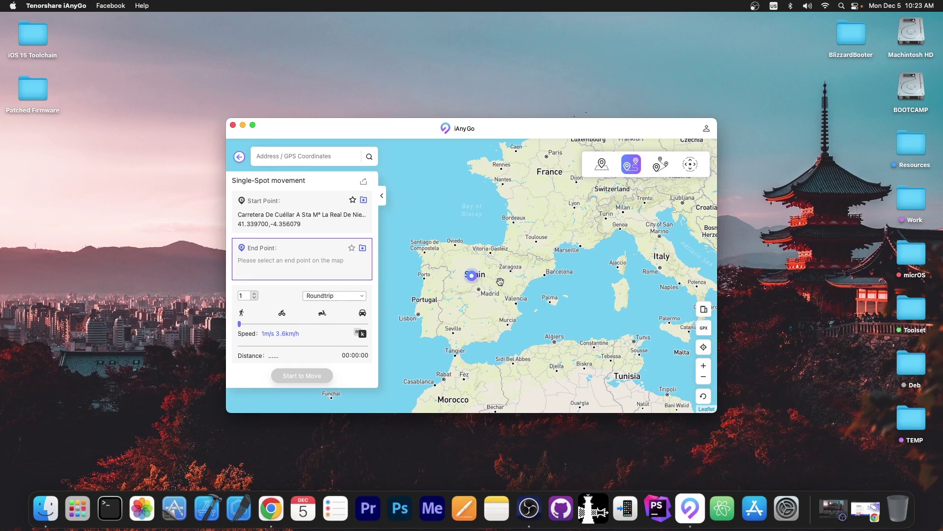
# Set a Roundtrip end point at Cerdon, France with speed 11 m/s (39.6 km/h)
pyautogui.scroll(2, 501, 288)
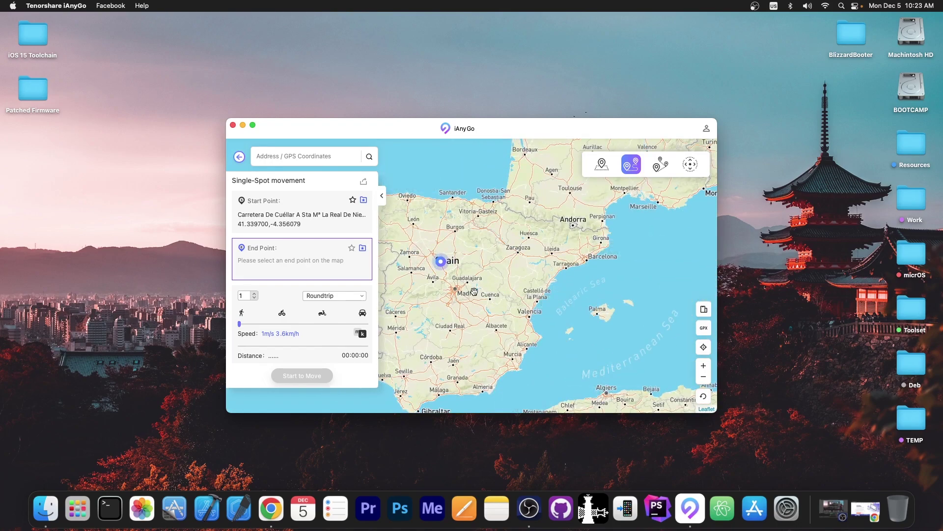
pyautogui.scroll(2, 491, 295)
pyautogui.scroll(-3, 507, 300)
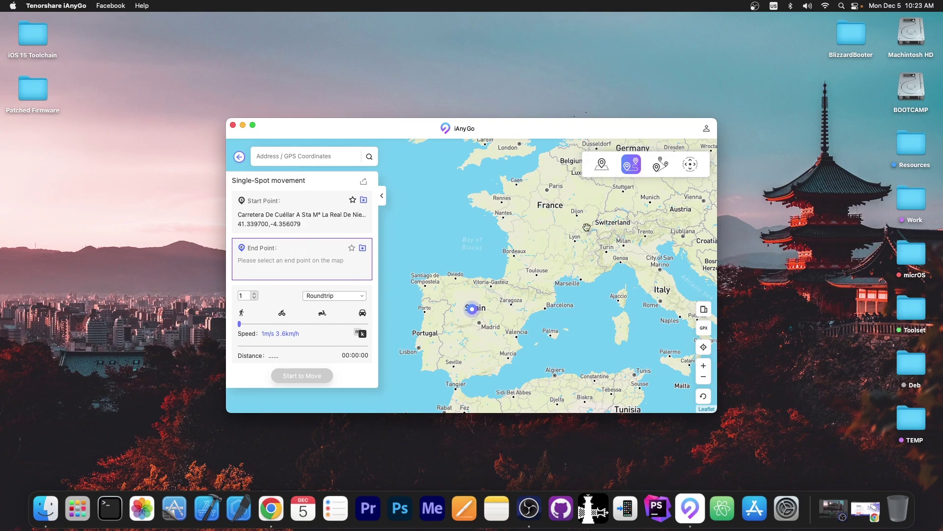
pyautogui.click(547, 209)
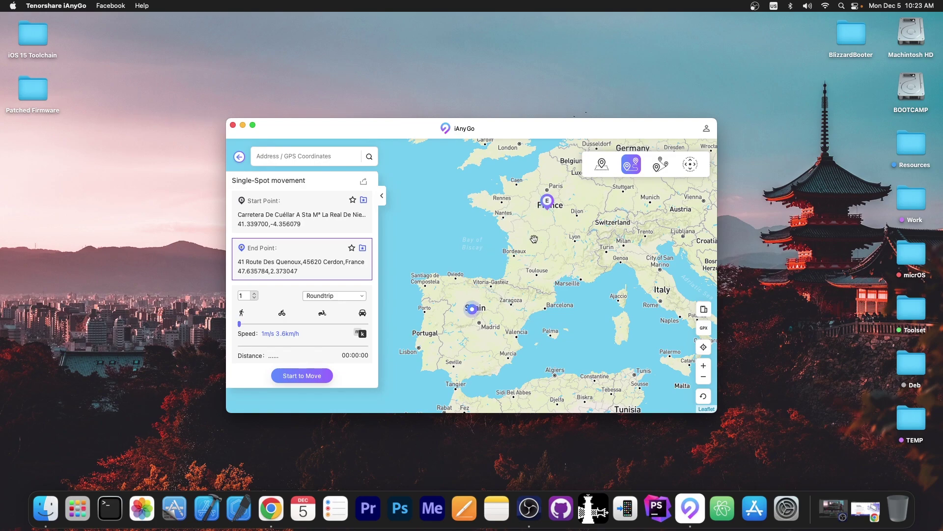
pyautogui.click(337, 294)
pyautogui.moveTo(240, 323); pyautogui.dragTo(281, 324)
# Start the 1104.57 km roundtrip toward Cerdon, follow the moving marker, then request a stop
pyautogui.click(311, 376)
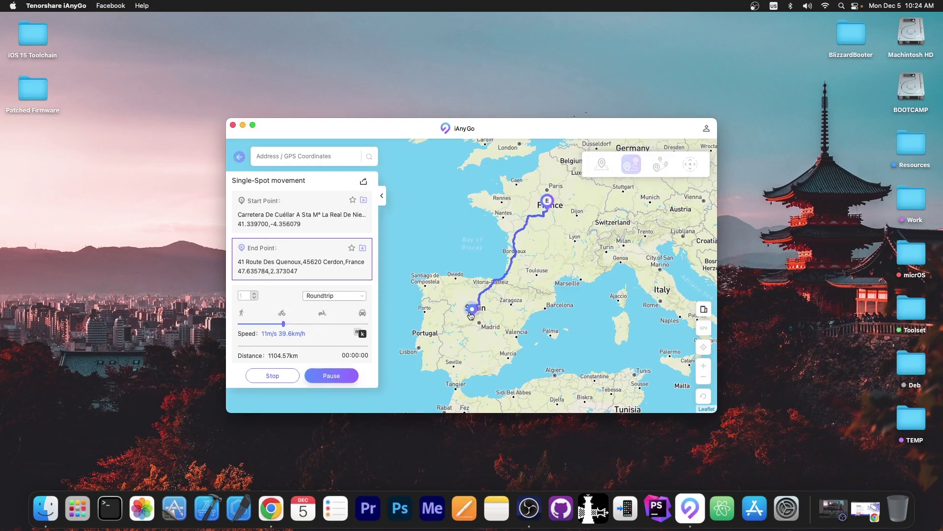
pyautogui.scroll(-5, 499, 243)
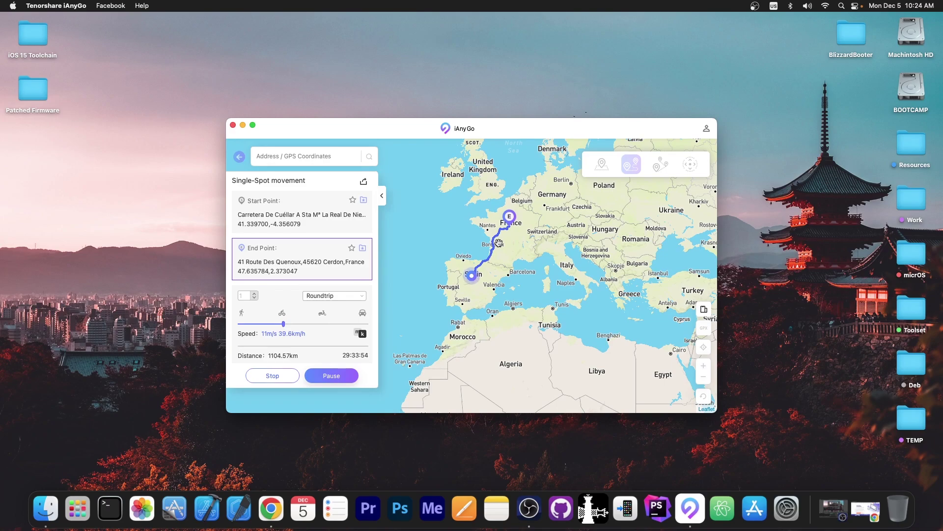
pyautogui.scroll(5, 491, 265)
pyautogui.scroll(2, 571, 332)
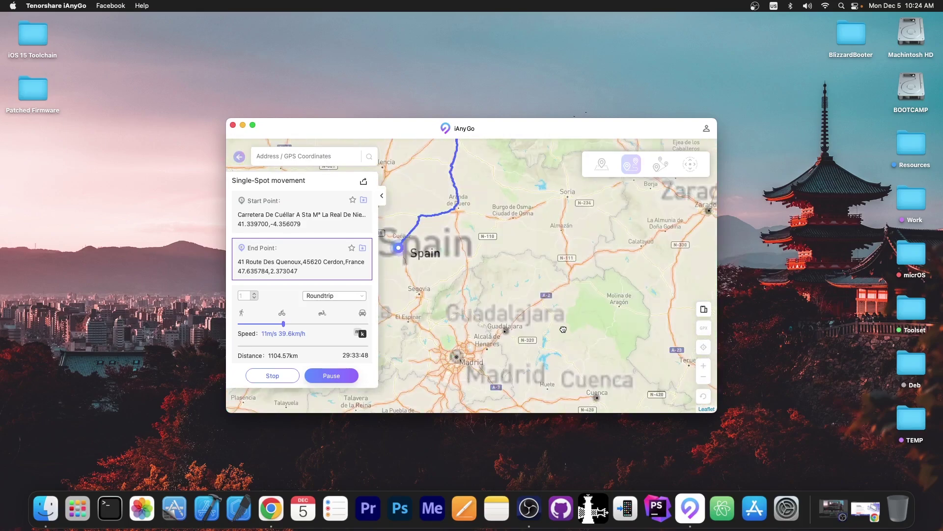
pyautogui.moveTo(442, 293); pyautogui.dragTo(506, 310)
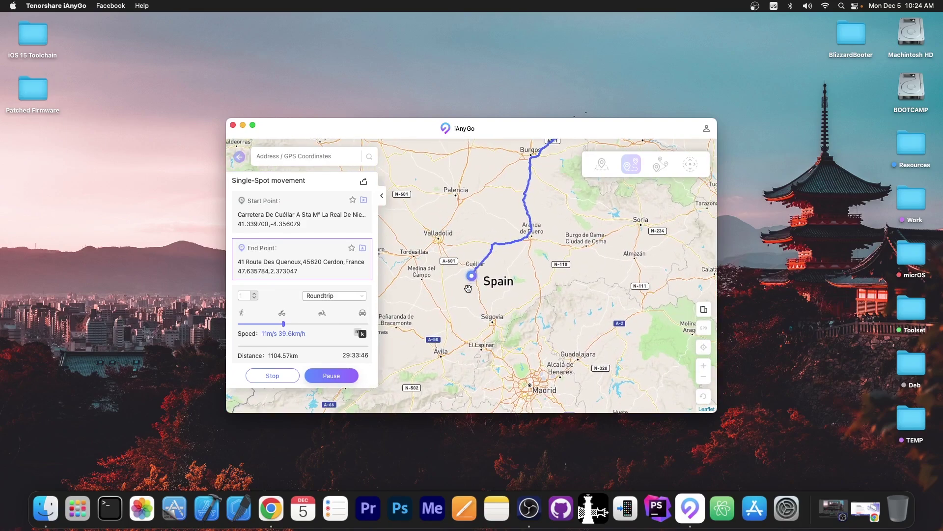
pyautogui.scroll(3, 468, 288)
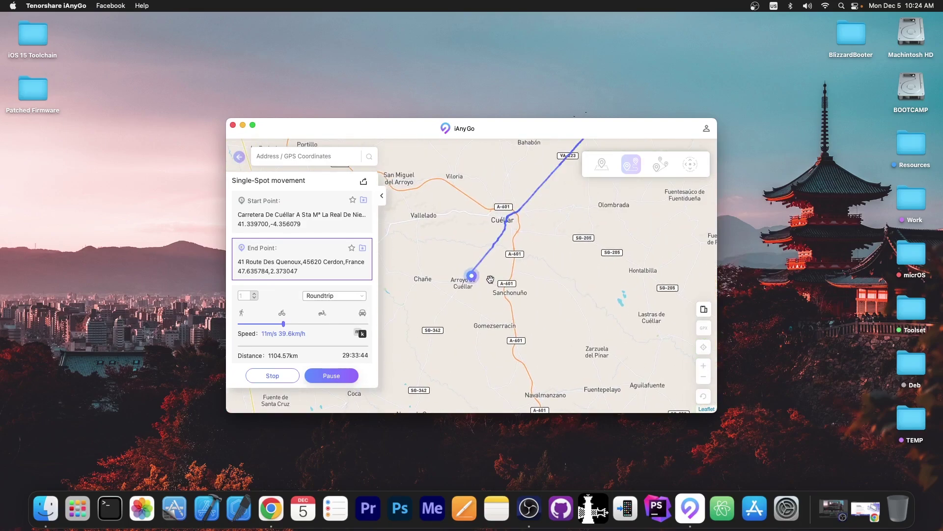
pyautogui.scroll(3, 491, 279)
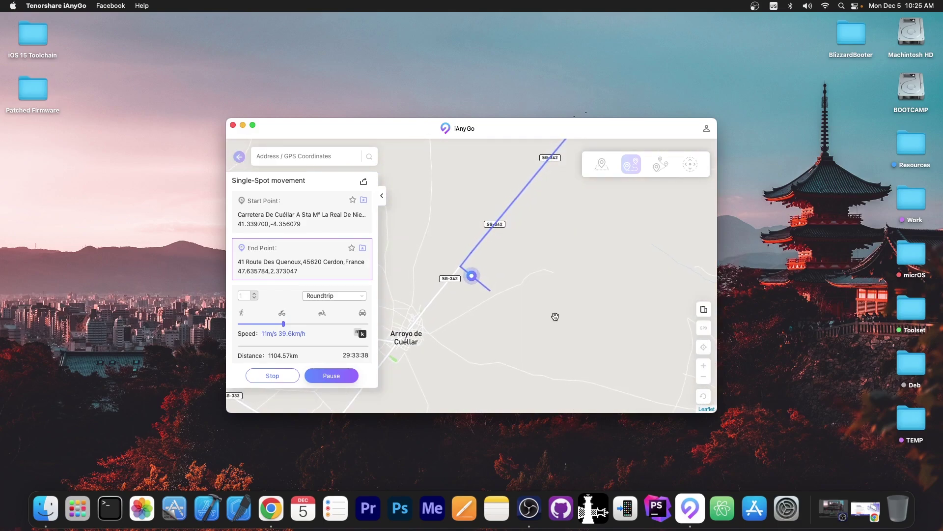
pyautogui.click(292, 374)
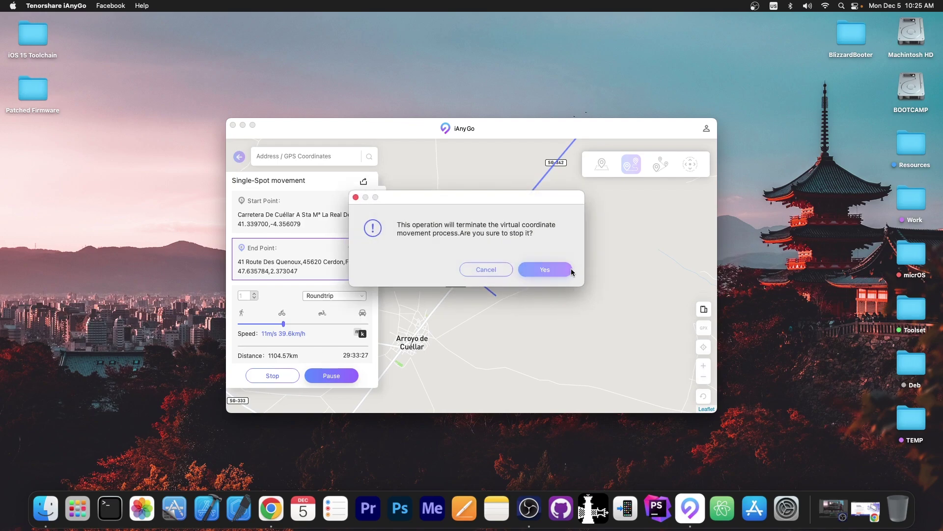
# Restart the Cerdon roundtrip at 30 m/s (108 km/h), then stop it and leave the map
pyautogui.click(570, 269)
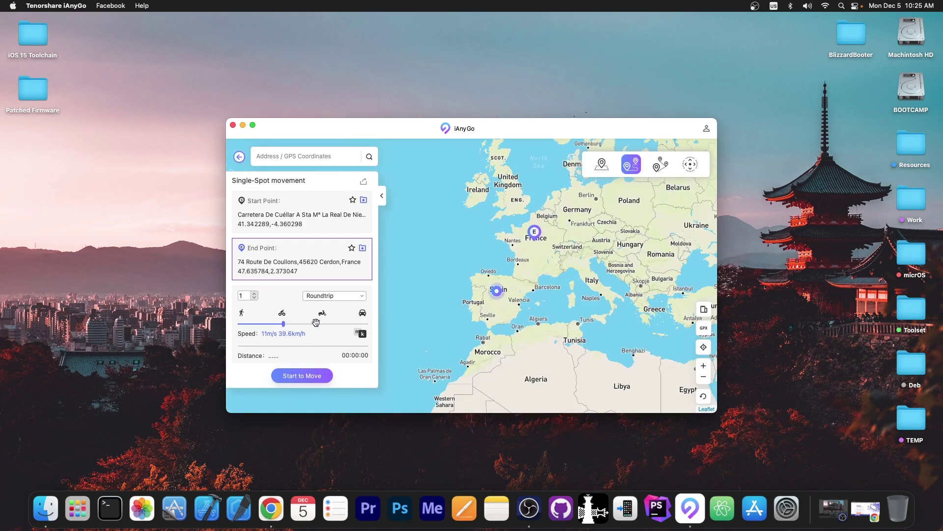
pyautogui.moveTo(305, 324); pyautogui.dragTo(403, 320)
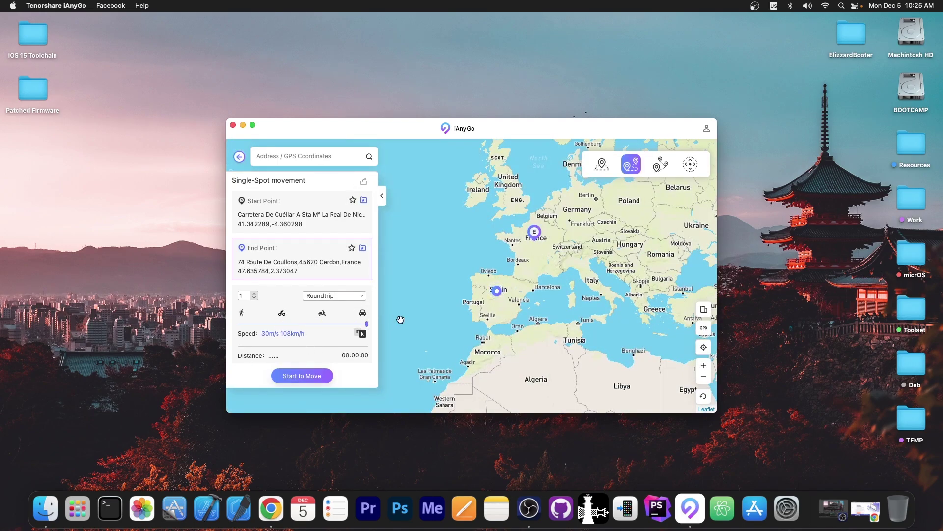
pyautogui.click(312, 376)
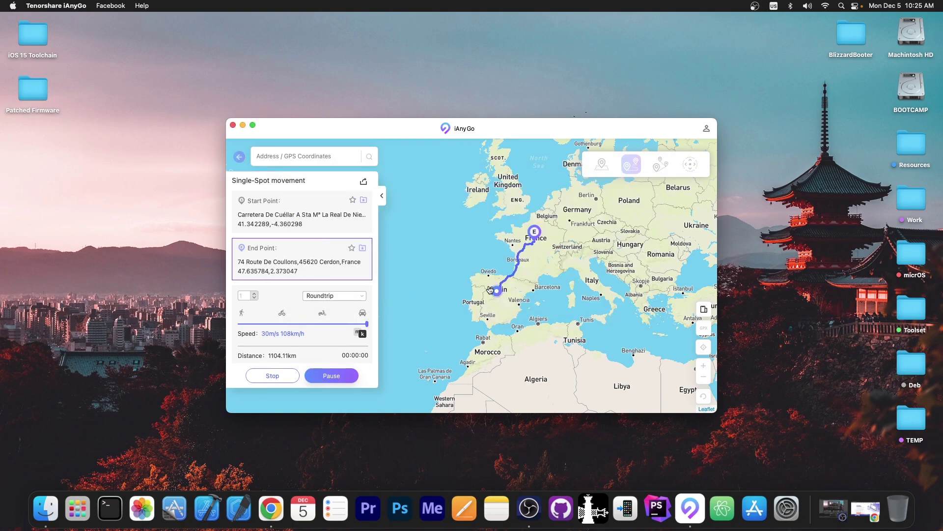
pyautogui.scroll(2, 490, 290)
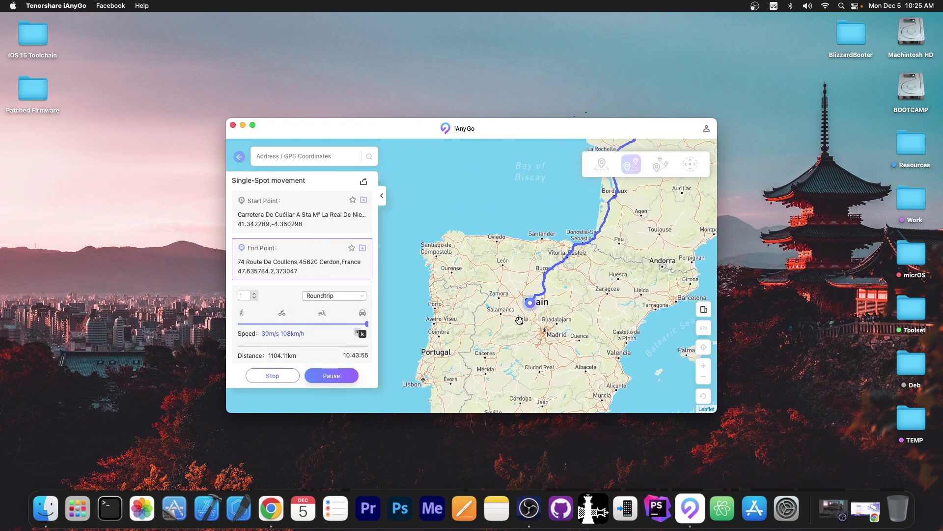
pyautogui.scroll(5, 519, 320)
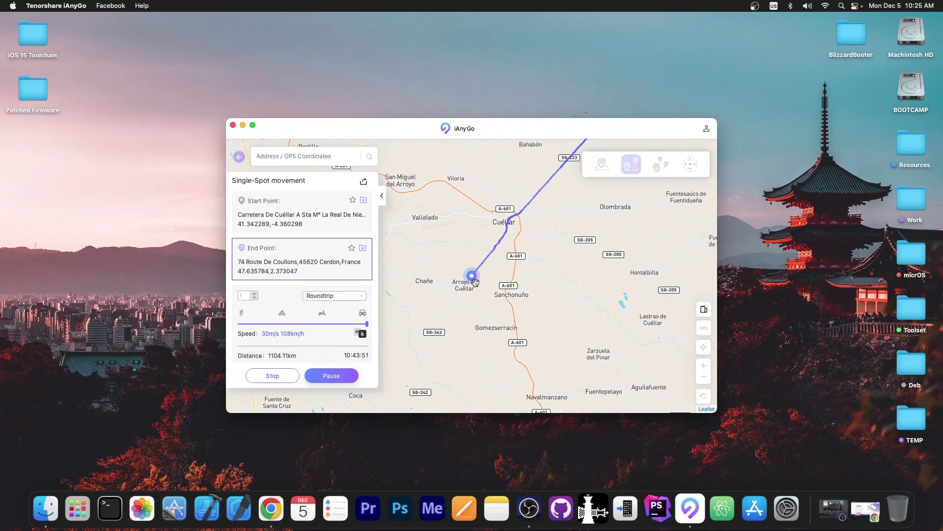
pyautogui.scroll(2, 475, 282)
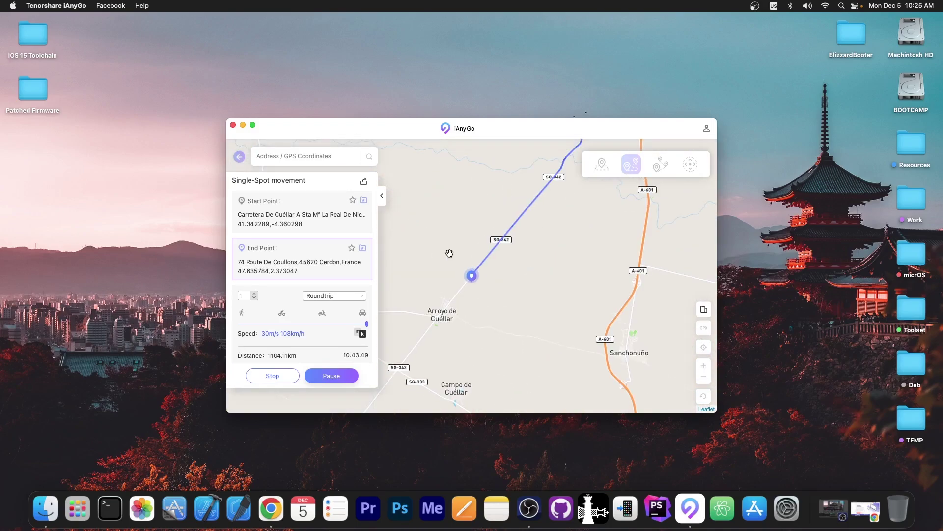
pyautogui.scroll(3, 432, 246)
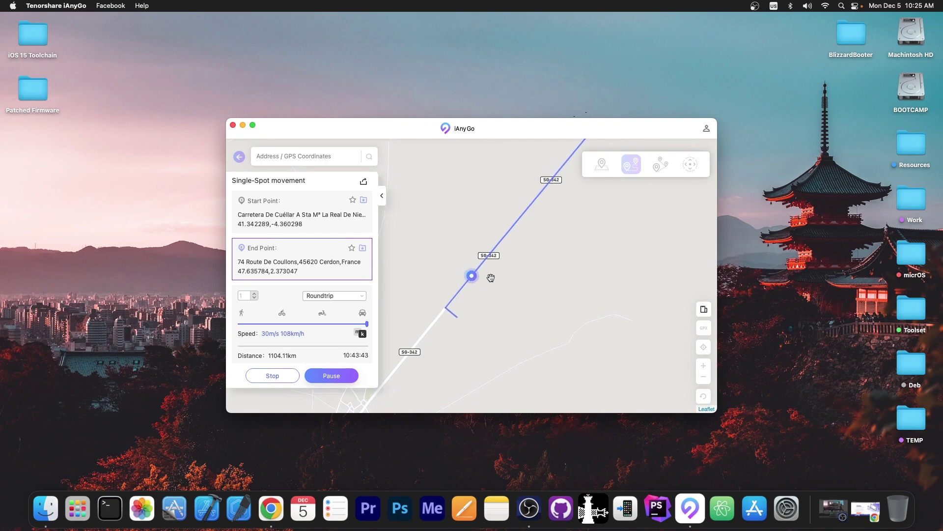
pyautogui.click(491, 277)
pyautogui.click(542, 269)
# Switch to Multi-Spot Movement and open its map for the iPod touch
pyautogui.click(240, 156)
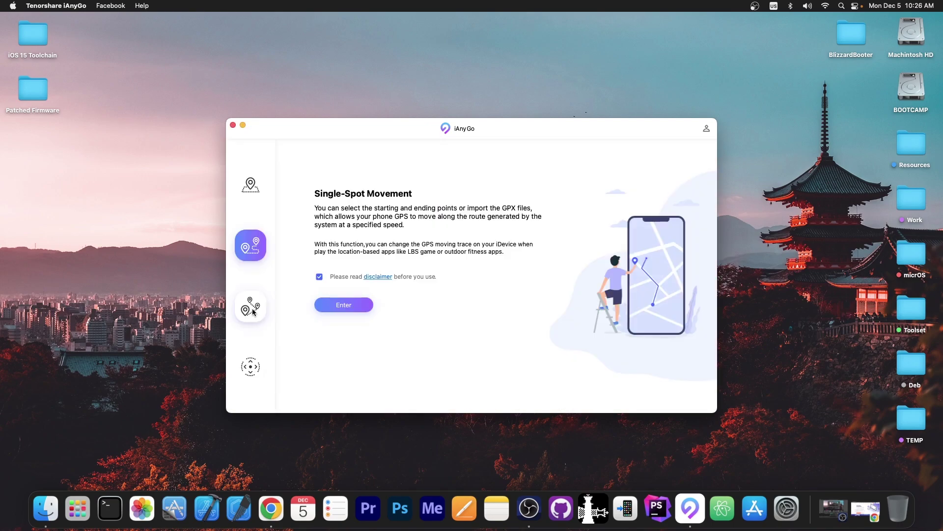
pyautogui.click(253, 309)
pyautogui.click(351, 291)
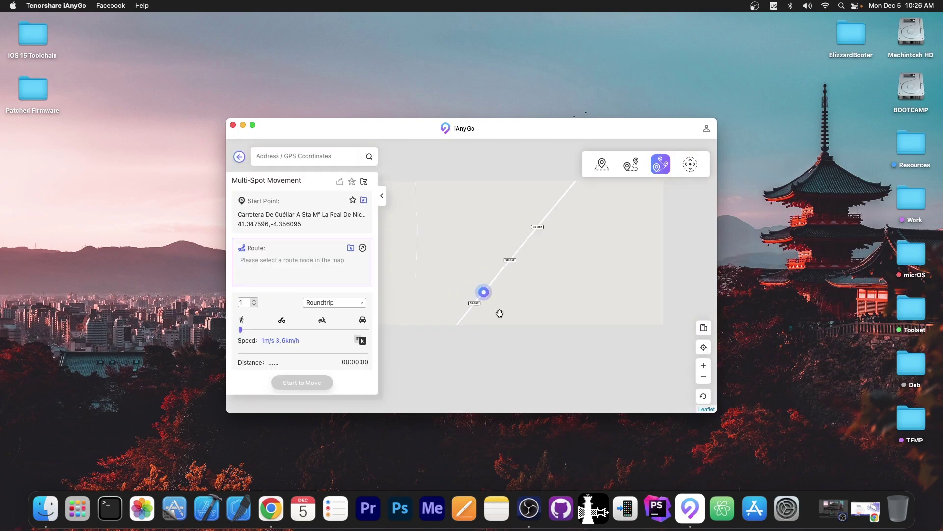
pyautogui.scroll(-5, 499, 313)
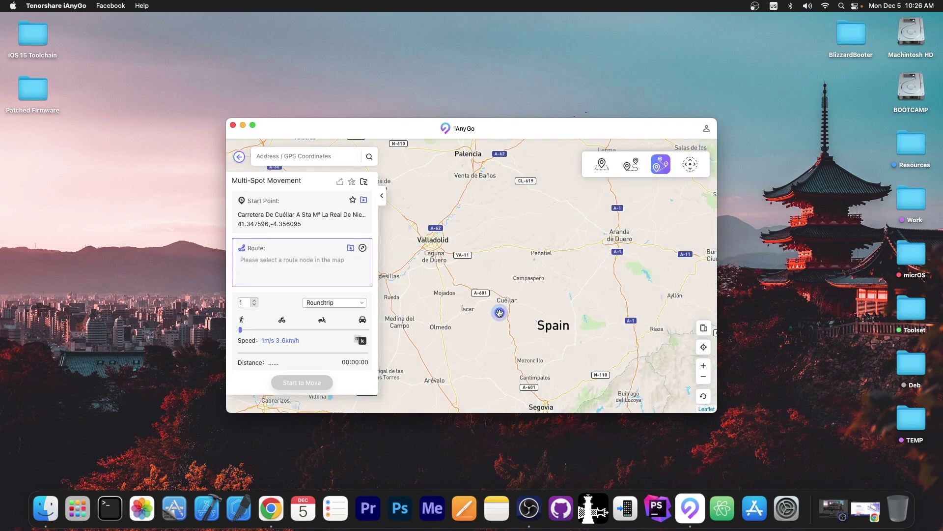
pyautogui.scroll(-3, 500, 314)
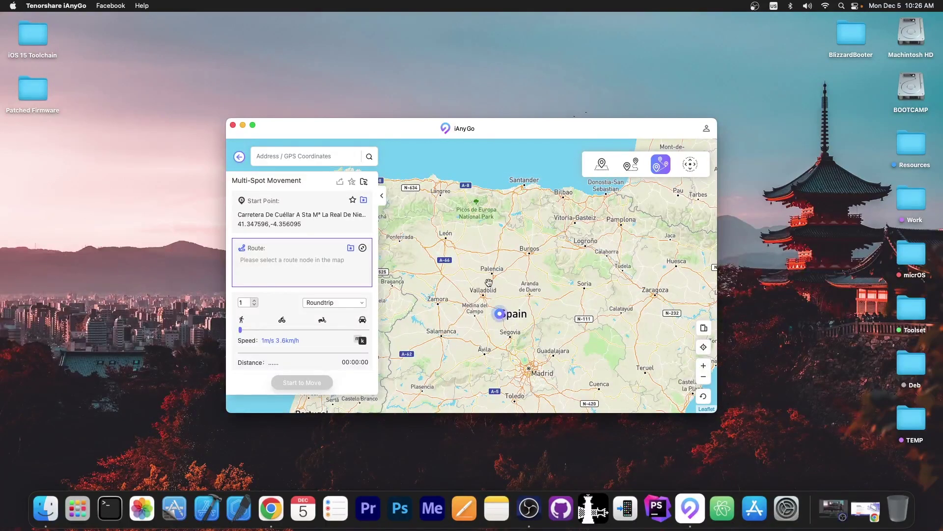
# Place five route stops from Moral de la Reina via Burgos to near Lyon, at 30 m/s
pyautogui.click(469, 275)
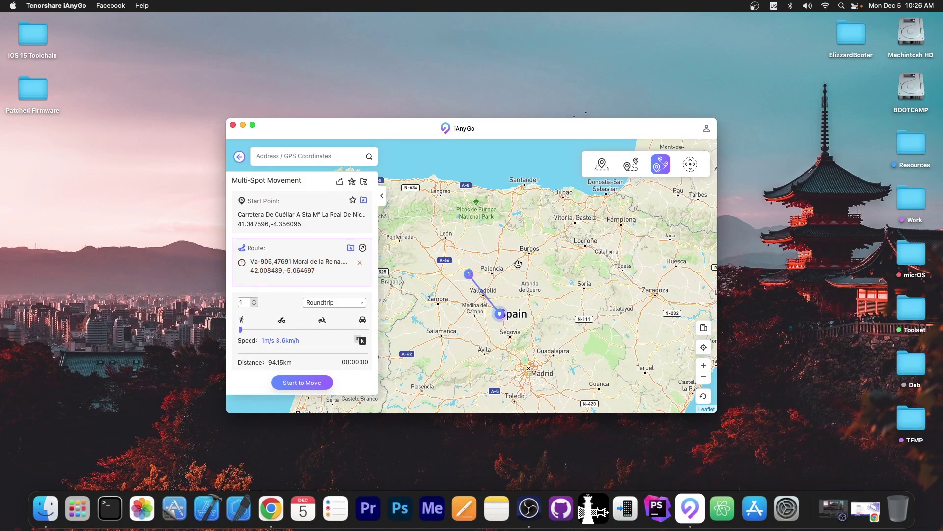
pyautogui.click(531, 259)
pyautogui.click(590, 296)
pyautogui.scroll(-2, 611, 296)
pyautogui.scroll(-2, 611, 297)
pyautogui.click(662, 214)
pyautogui.click(690, 247)
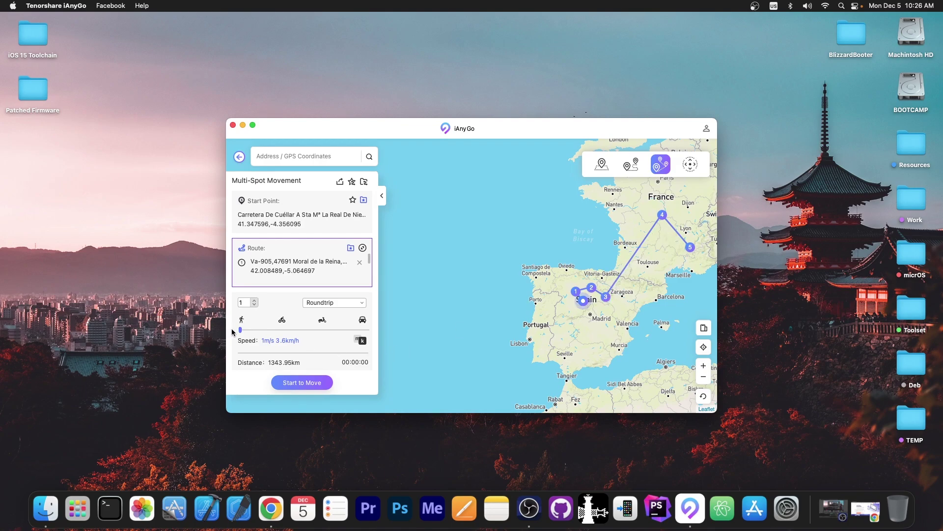
pyautogui.moveTo(242, 329); pyautogui.dragTo(437, 338)
# Run the 1343.95 km multi-spot route past the warning, then stop it and confirm
pyautogui.click(313, 386)
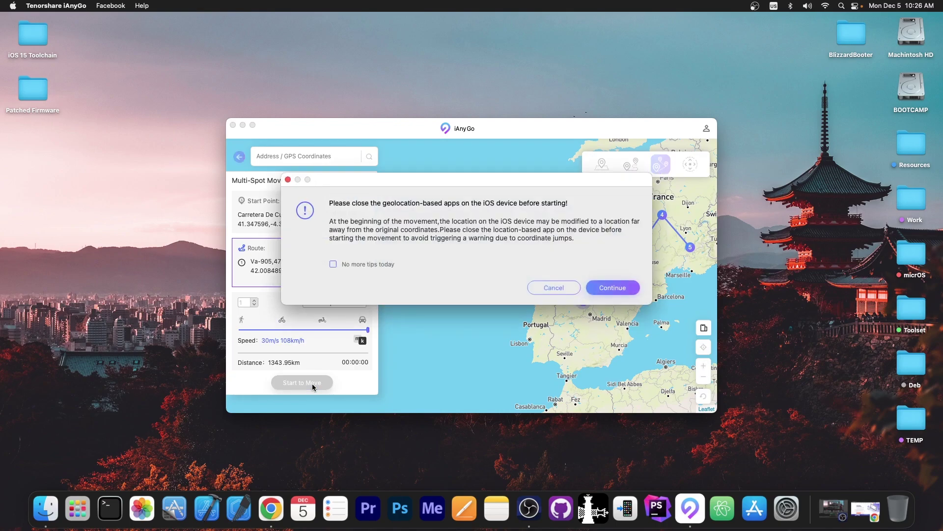
pyautogui.click(608, 285)
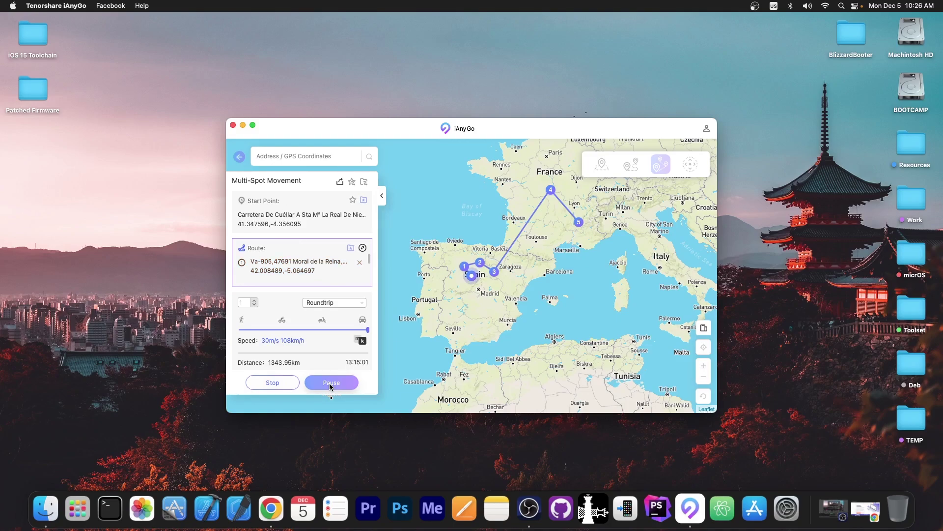
pyautogui.click(272, 383)
pyautogui.click(543, 270)
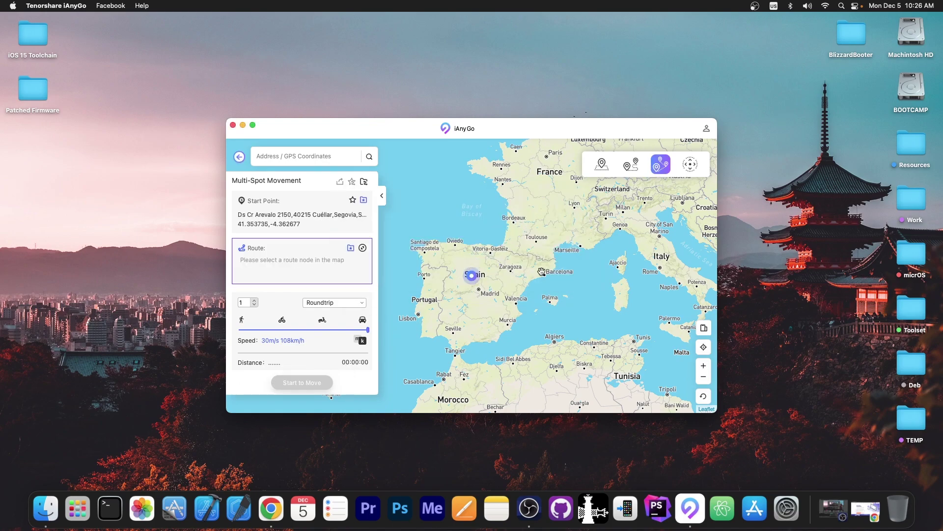
# Enter Joystick Movement mode with the connected iPod touch
pyautogui.click(240, 158)
pyautogui.click(254, 364)
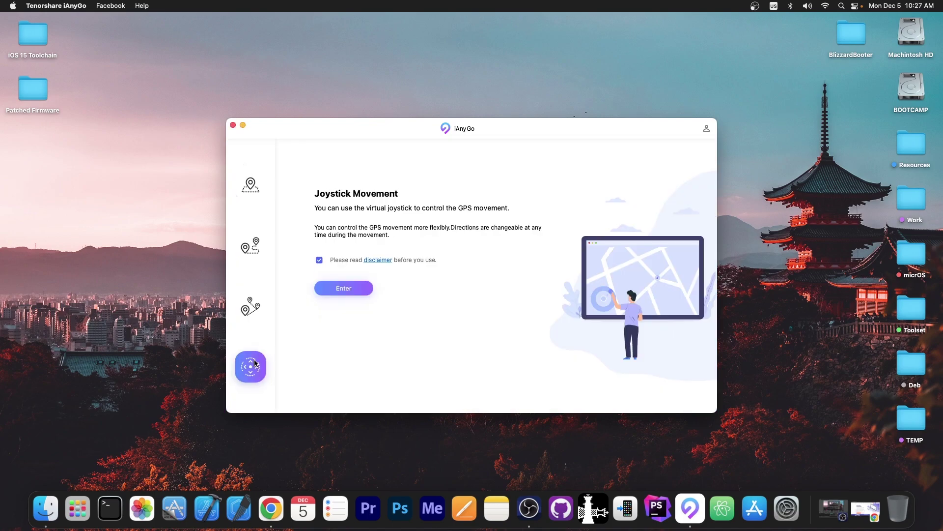
pyautogui.click(341, 288)
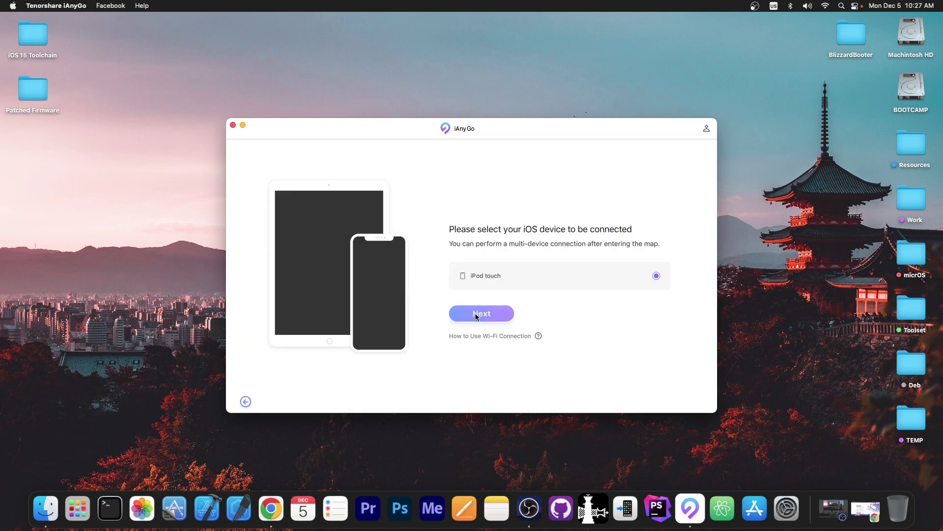
pyautogui.click(491, 315)
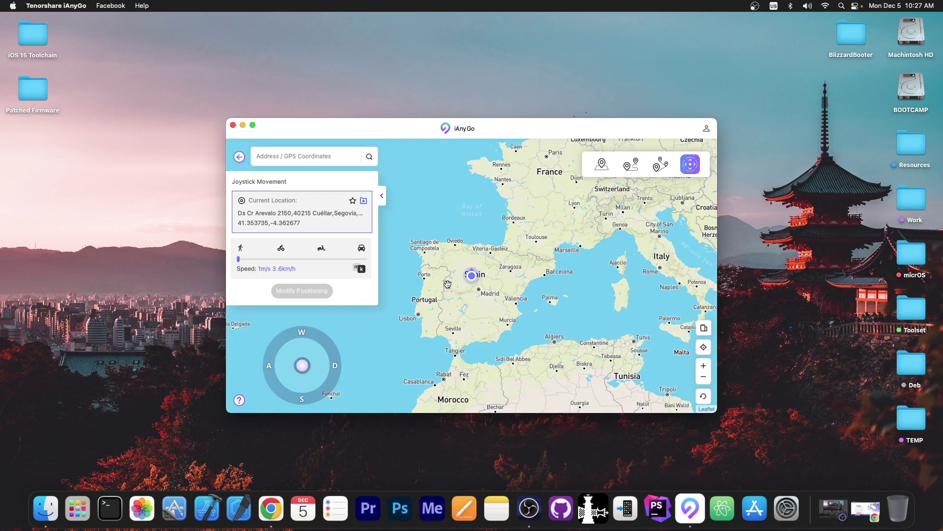
# Move the device to Va-V-2053, Portillo, Valladolid at 30 m/s (108 km/h)
pyautogui.click(534, 239)
pyautogui.click(482, 212)
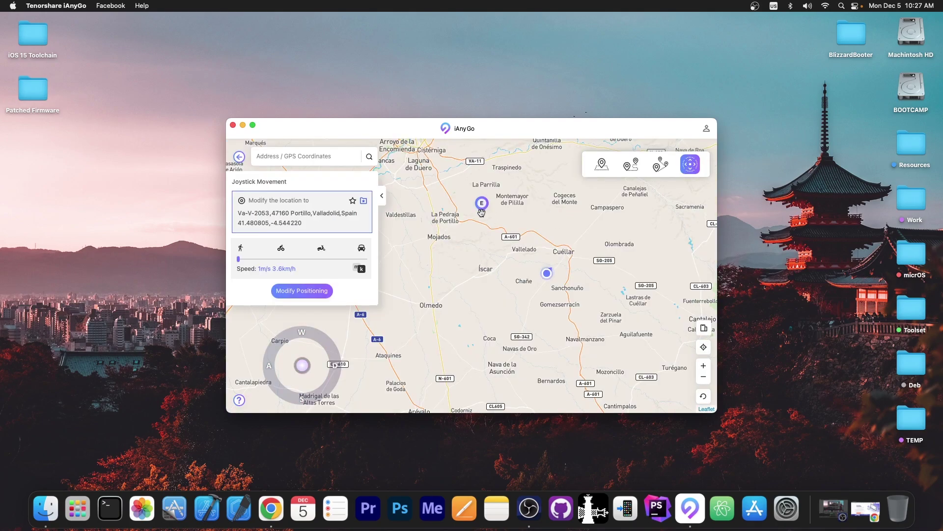
pyautogui.moveTo(258, 253); pyautogui.dragTo(364, 258)
pyautogui.click(320, 290)
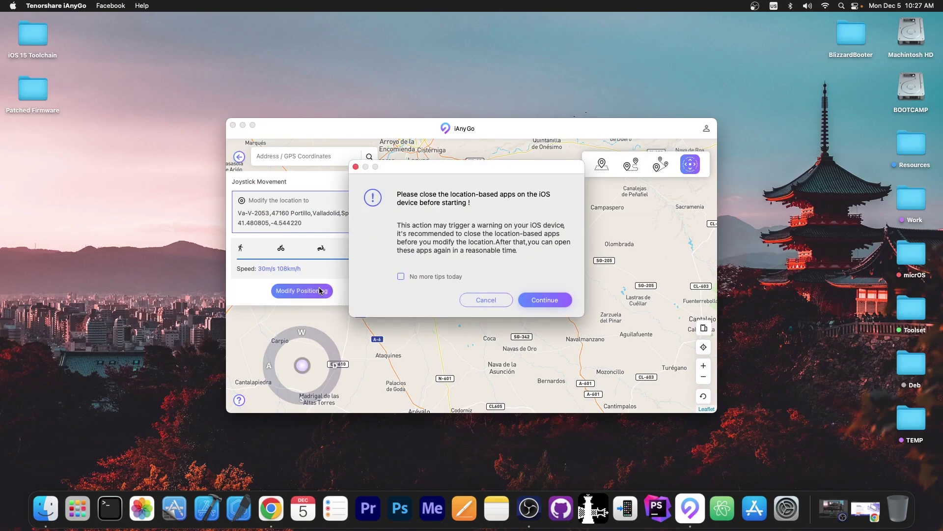
pyautogui.click(546, 294)
pyautogui.scroll(2, 450, 281)
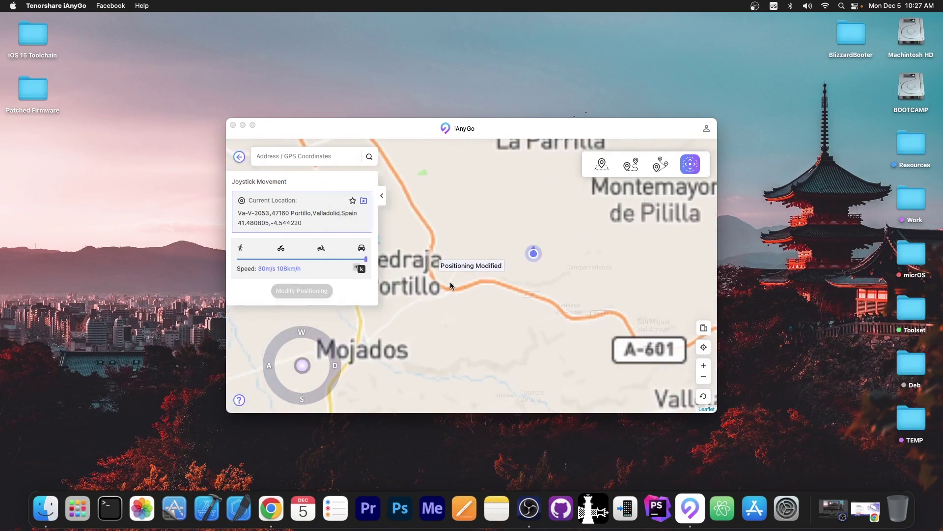
# Drag the joystick knob to walk the Portillo location toward the lower left, then the lower right
pyautogui.click(304, 359)
pyautogui.moveTo(305, 359); pyautogui.dragTo(284, 420)
pyautogui.scroll(5, 521, 249)
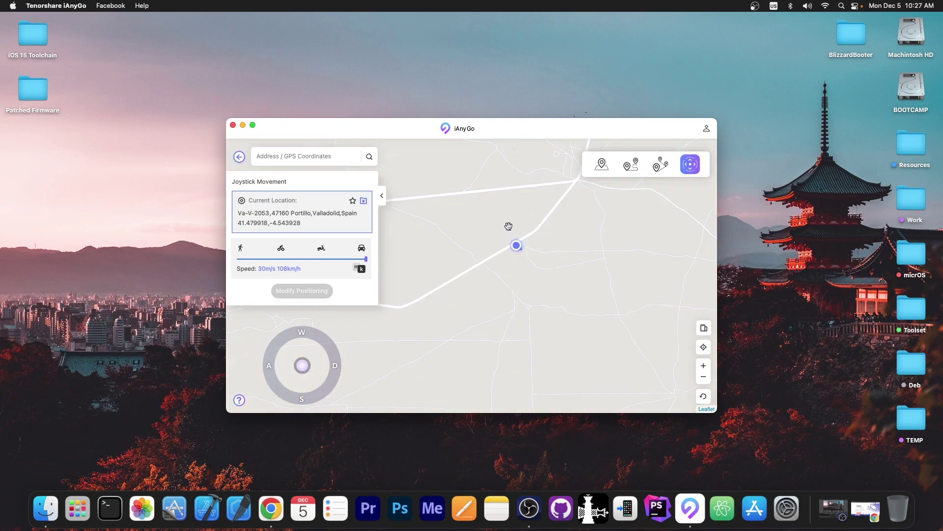
pyautogui.moveTo(302, 373); pyautogui.dragTo(278, 396)
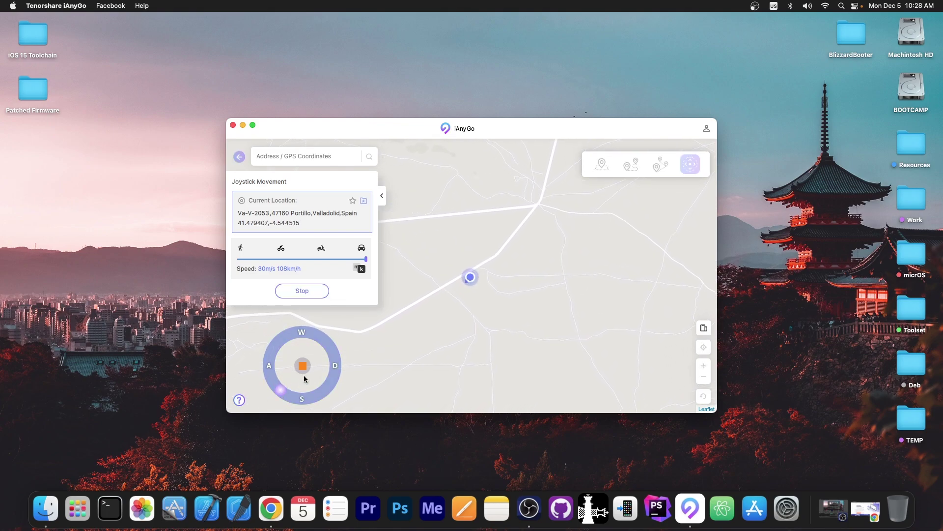
pyautogui.moveTo(283, 389); pyautogui.dragTo(340, 408)
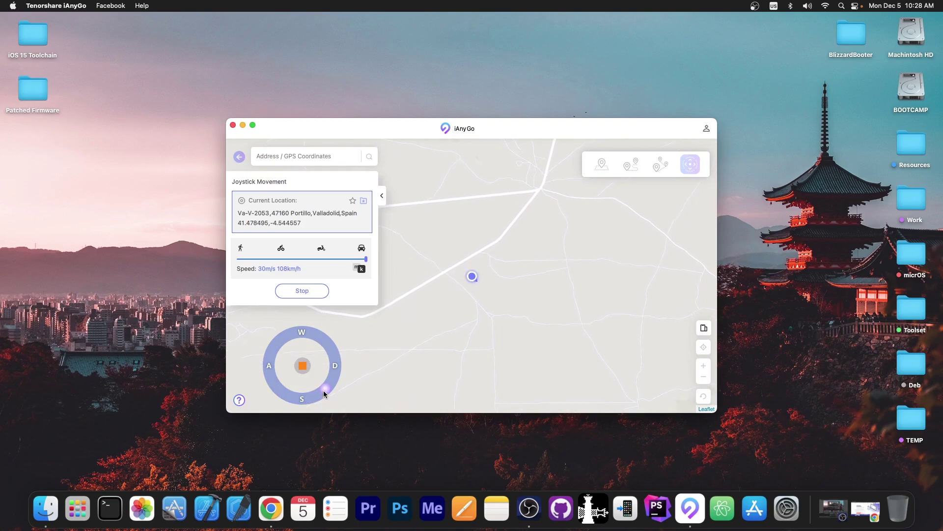
# Steer right, north, northwest and lower left with the joystick ring, then stop and return to the Joystick intro
pyautogui.click(328, 355)
pyautogui.click(313, 339)
pyautogui.click(288, 329)
pyautogui.click(269, 354)
pyautogui.click(267, 374)
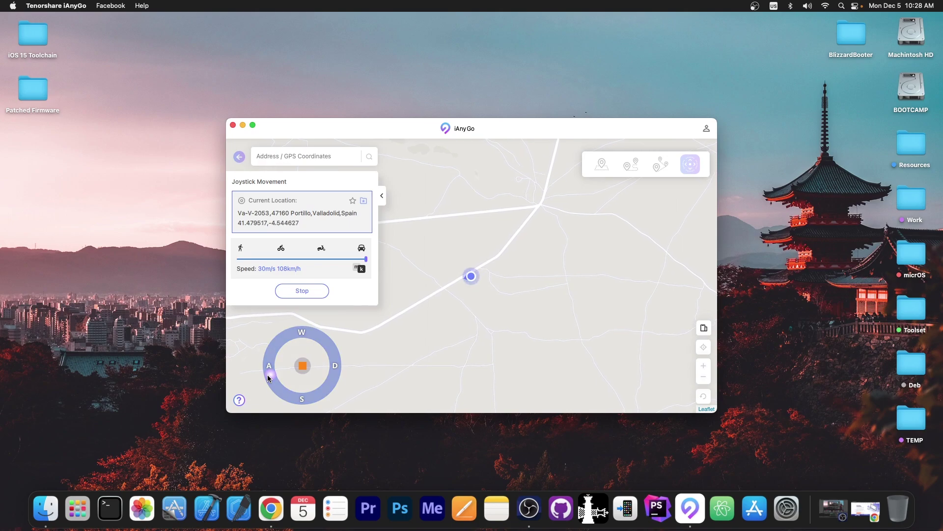
pyautogui.click(302, 291)
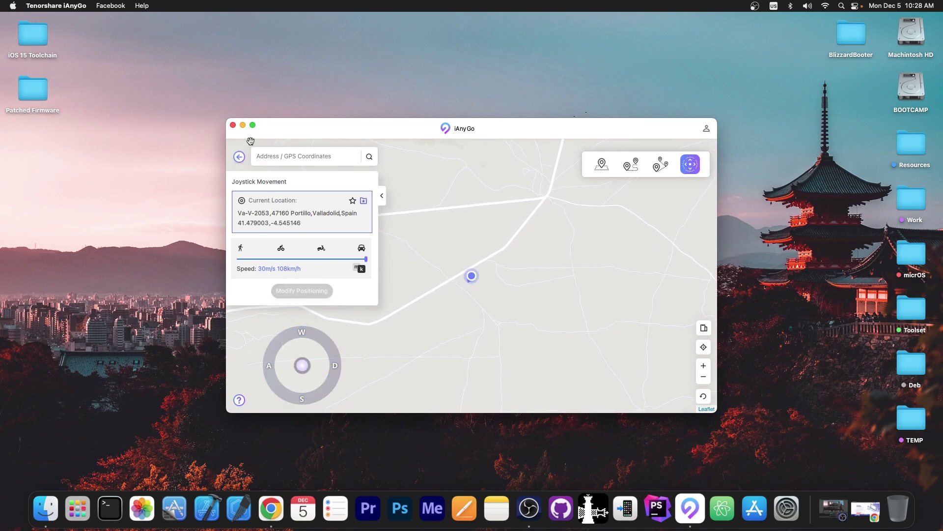
pyautogui.click(240, 155)
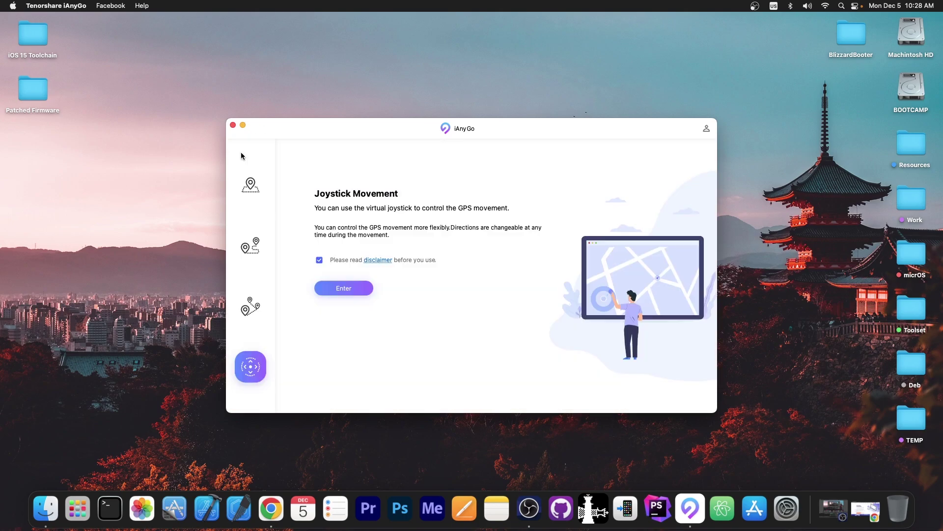
# Quit iAnyGo and restore the Chrome window showing the iAnyGo product page
pyautogui.click(234, 125)
pyautogui.click(498, 280)
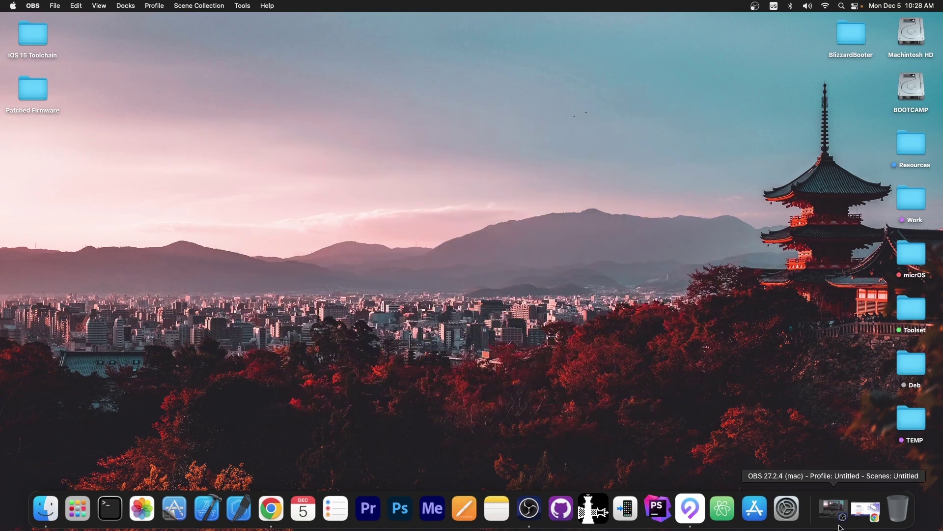
pyautogui.click(866, 511)
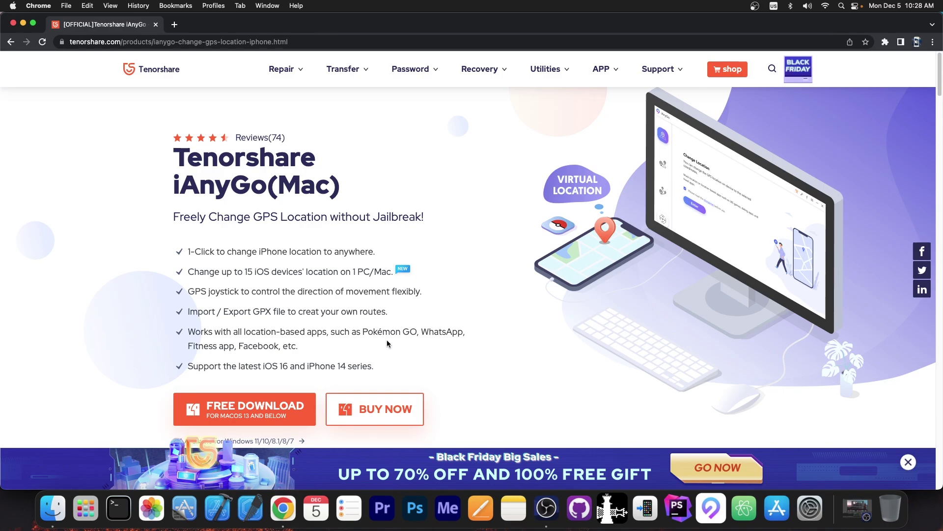
# Scroll to the Joystick demo on the product page, watch it, then close the Chrome window
pyautogui.scroll(-15, 387, 343)
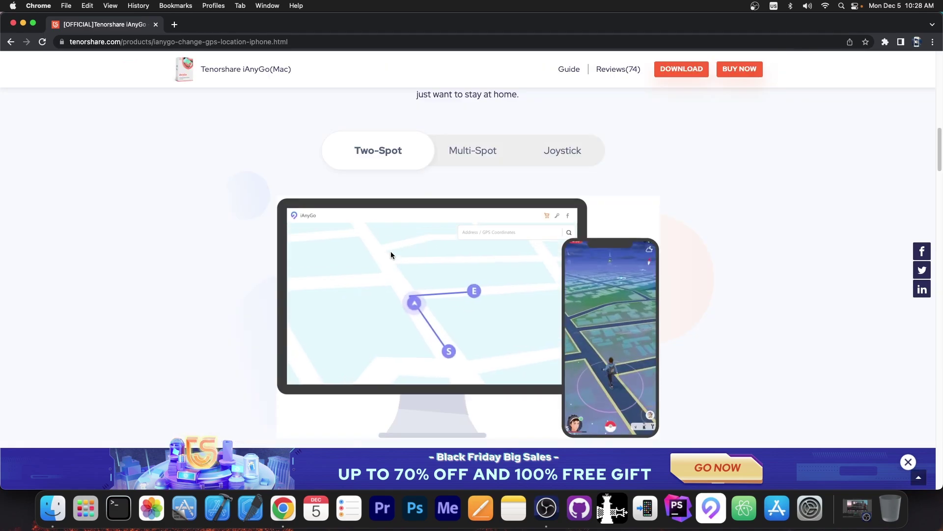
pyautogui.click(562, 156)
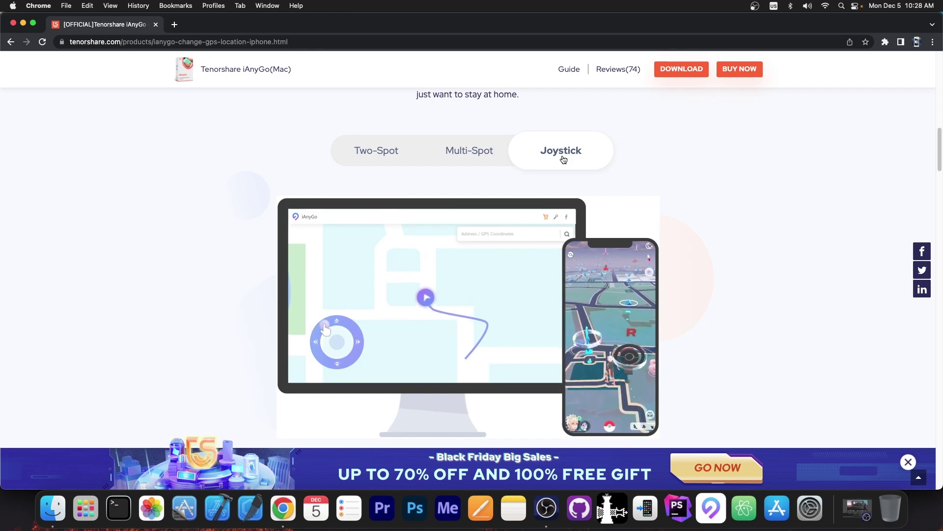
pyautogui.scroll(-10, 553, 176)
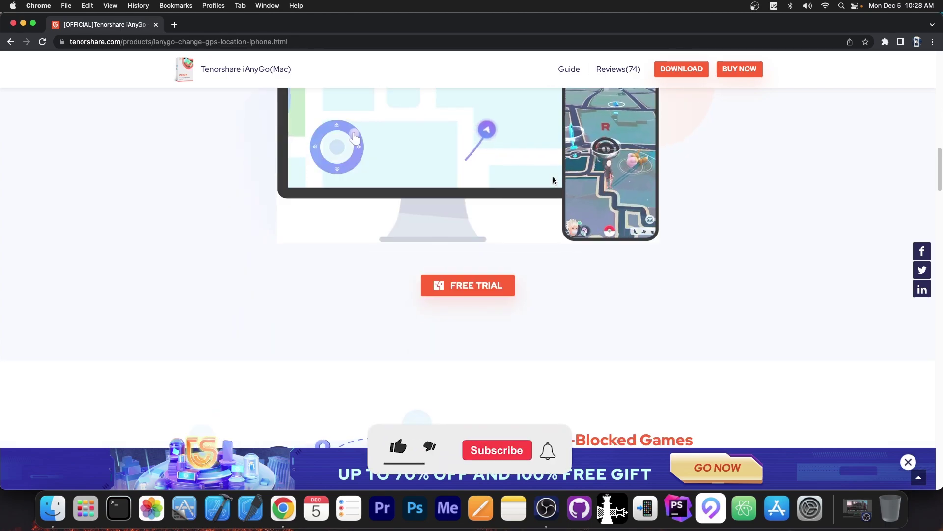
pyautogui.scroll(-5, 553, 181)
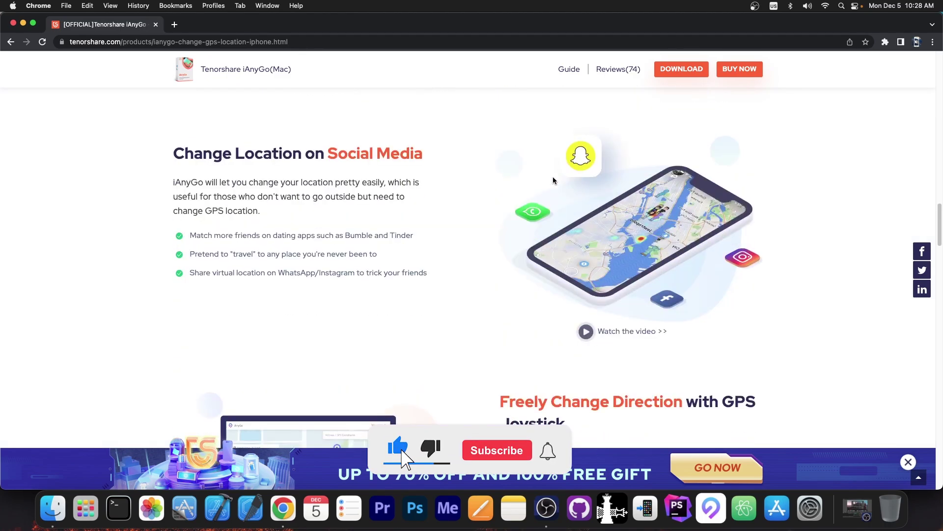
pyautogui.click(13, 23)
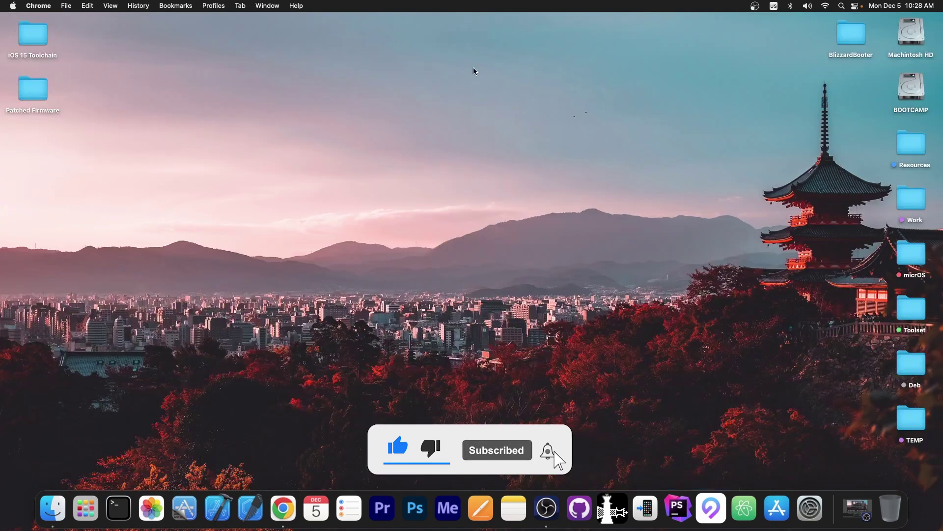